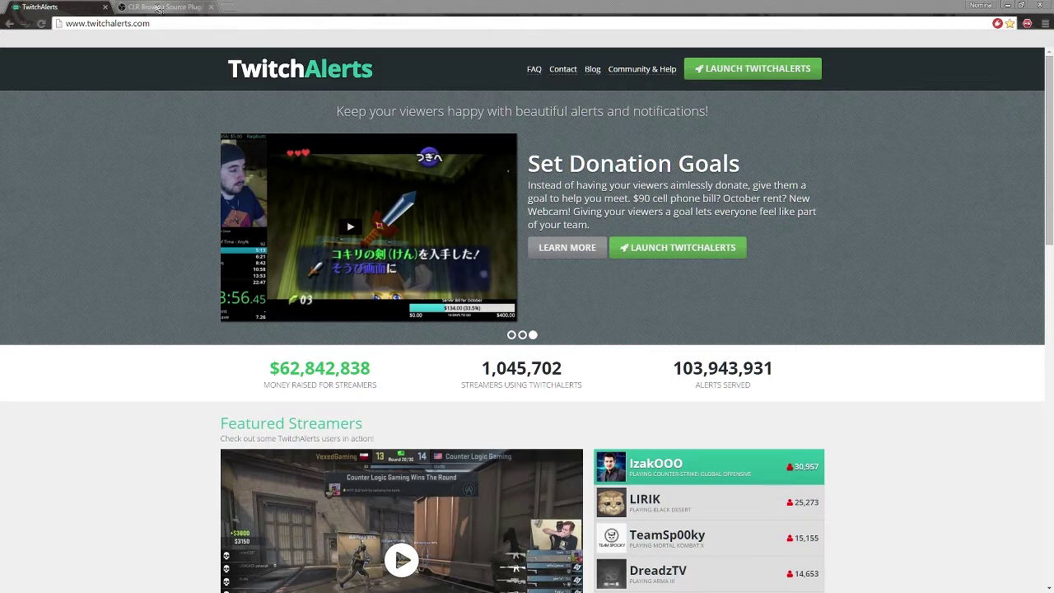
# - Review the CLR Browser Source Plugin page for its 32-bit and 64-bit downloads, extraction folders and prerequisites
pyautogui.click(159, 8)
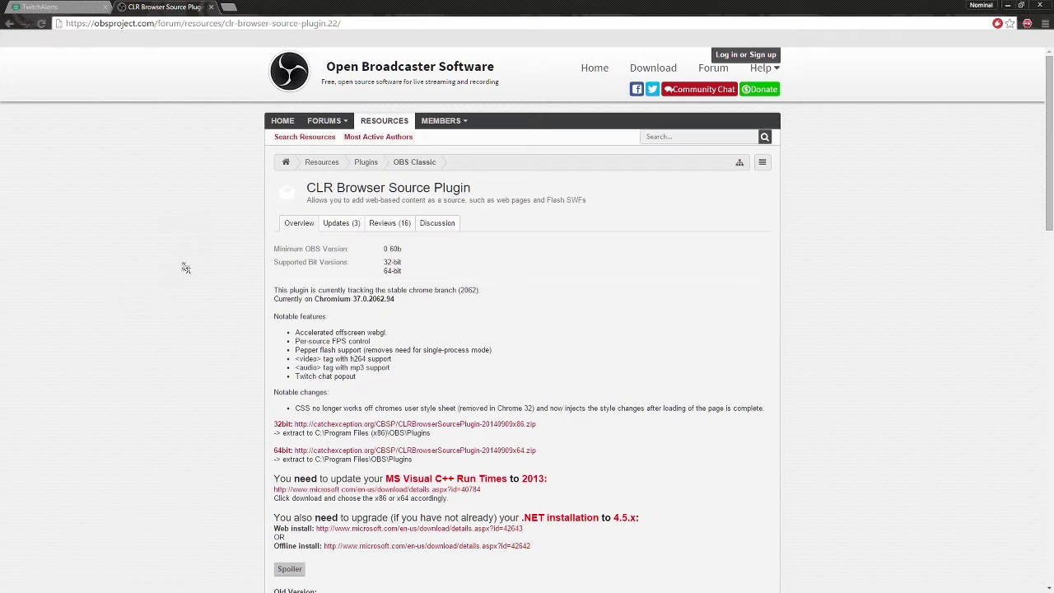
pyautogui.scroll(-1, 187, 272)
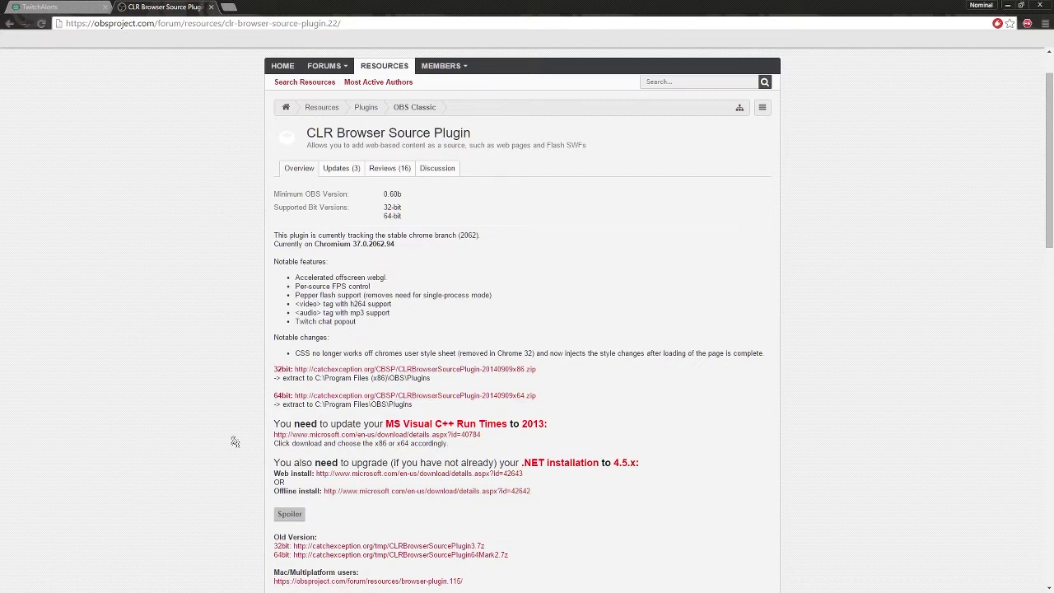
pyautogui.scroll(-1, 216, 383)
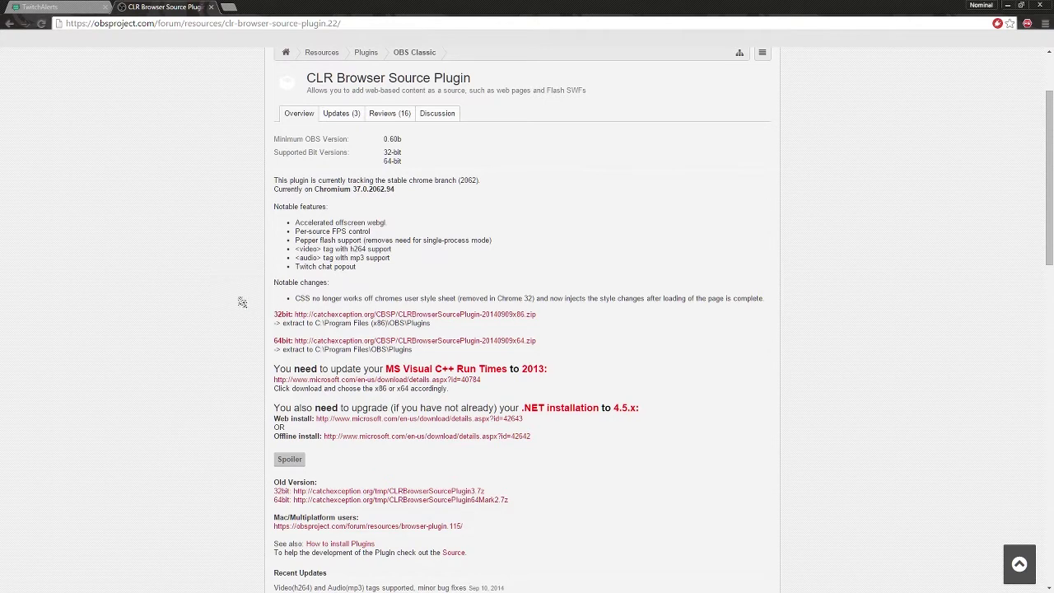
pyautogui.scroll(-2, 233, 293)
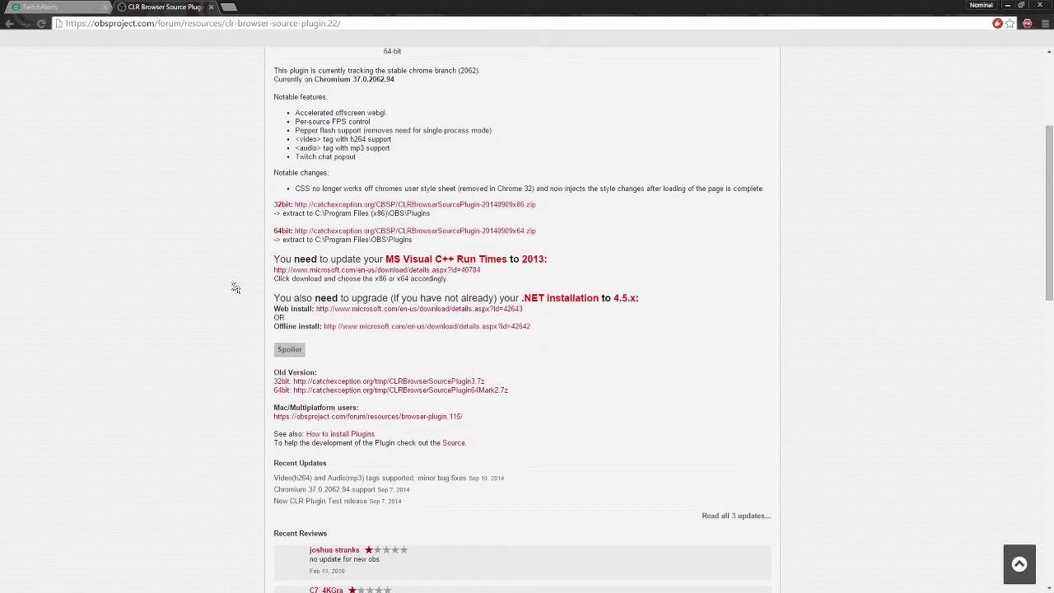
pyautogui.scroll(-5, 235, 288)
pyautogui.scroll(4, 236, 287)
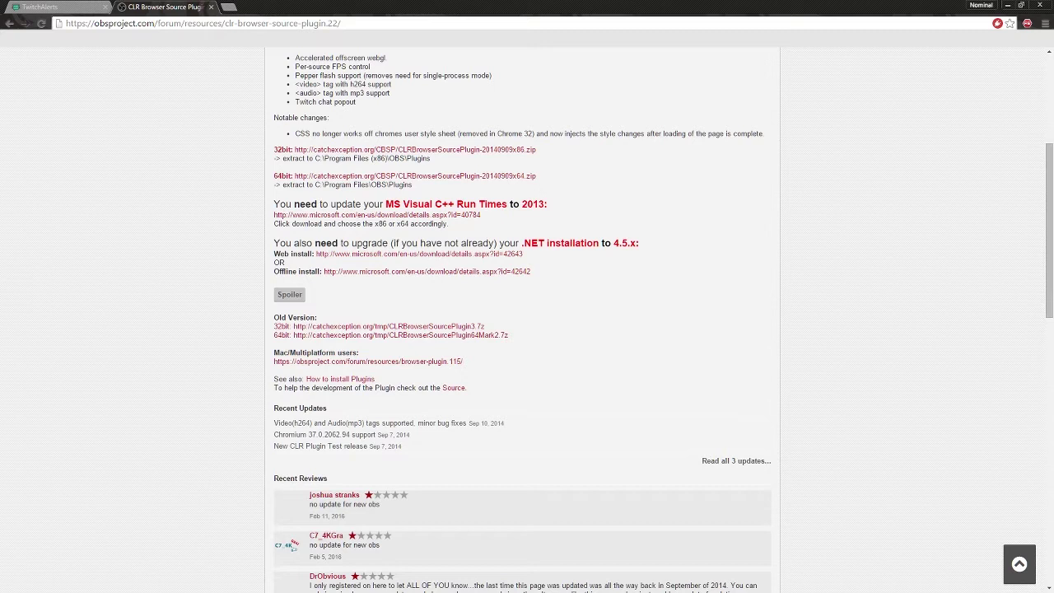
# - Switch to File Explorer and inspect the plugin folder at C:\Program Files\OBS\plugins, then minimize its window
pyautogui.press('super+e')
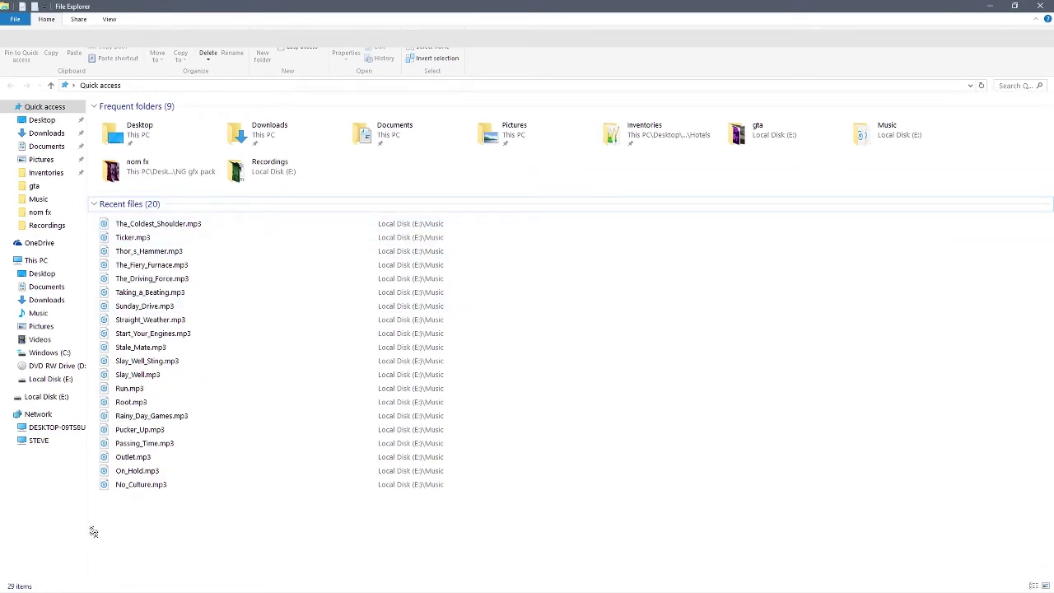
pyautogui.click(35, 353)
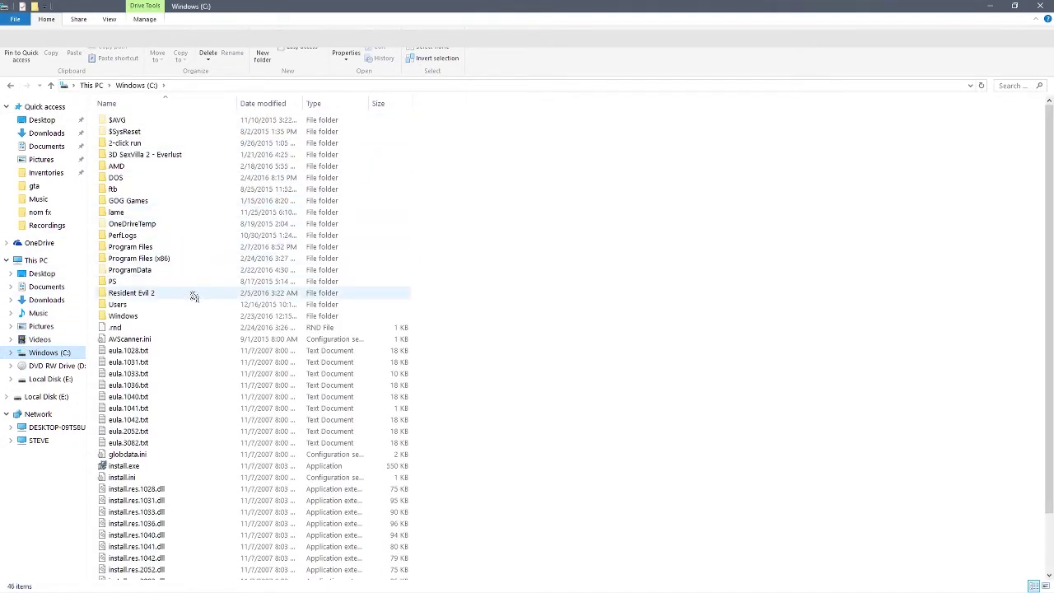
pyautogui.doubleClick(125, 246)
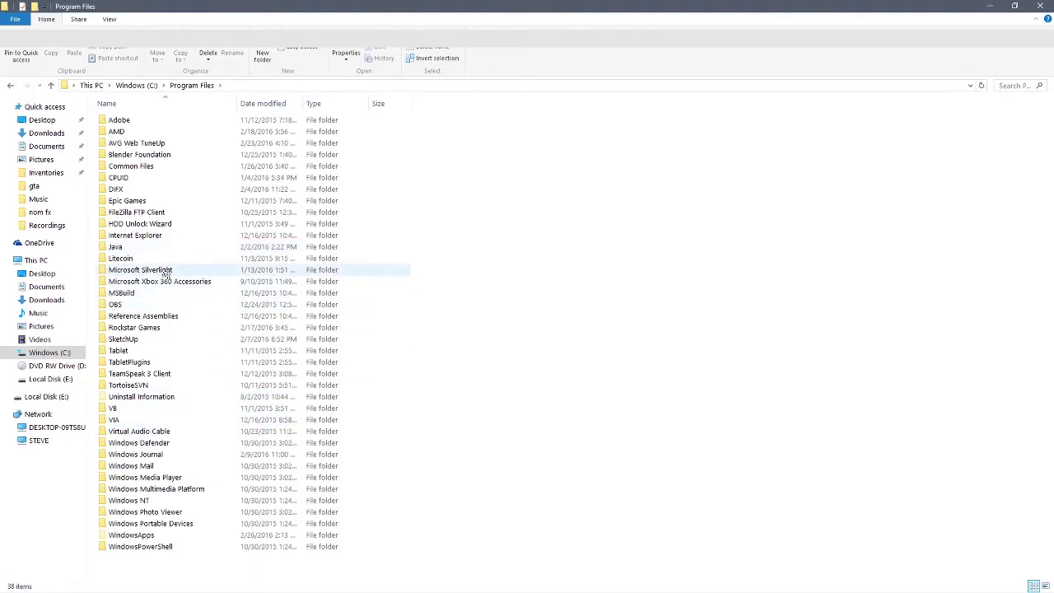
pyautogui.doubleClick(115, 303)
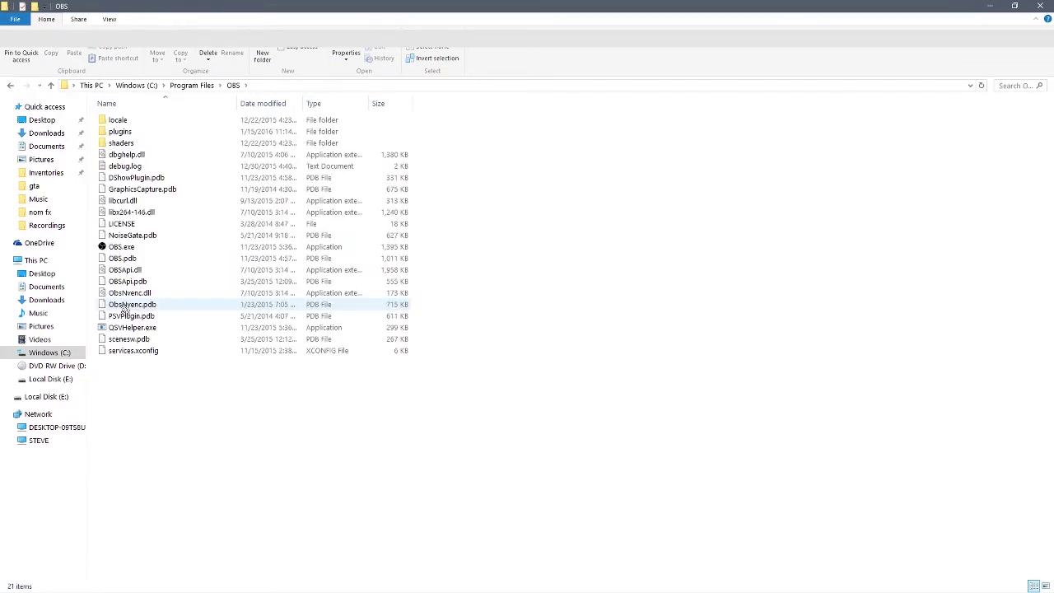
pyautogui.doubleClick(131, 132)
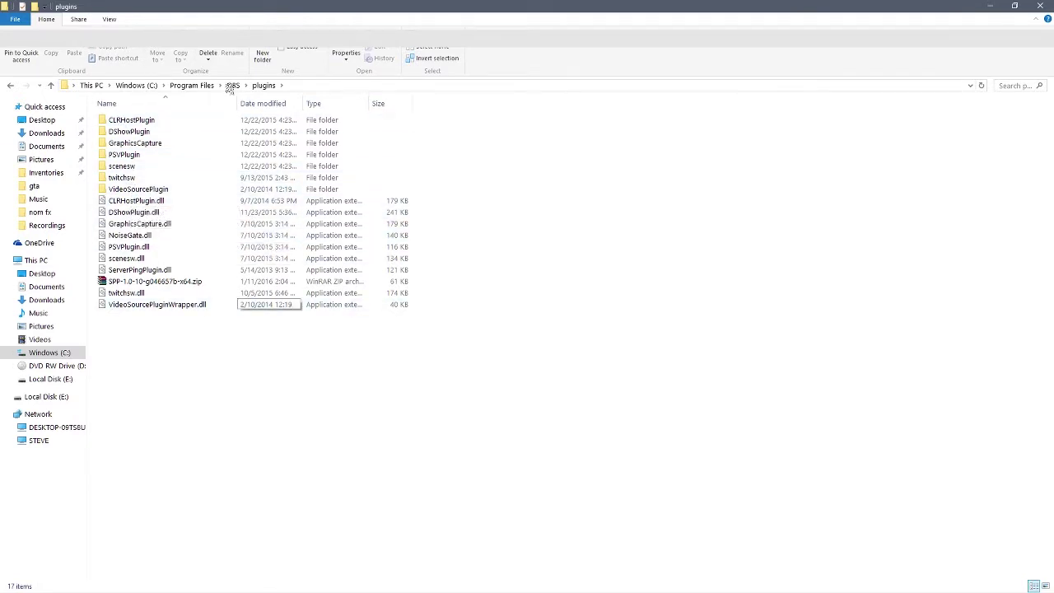
pyautogui.click(990, 7)
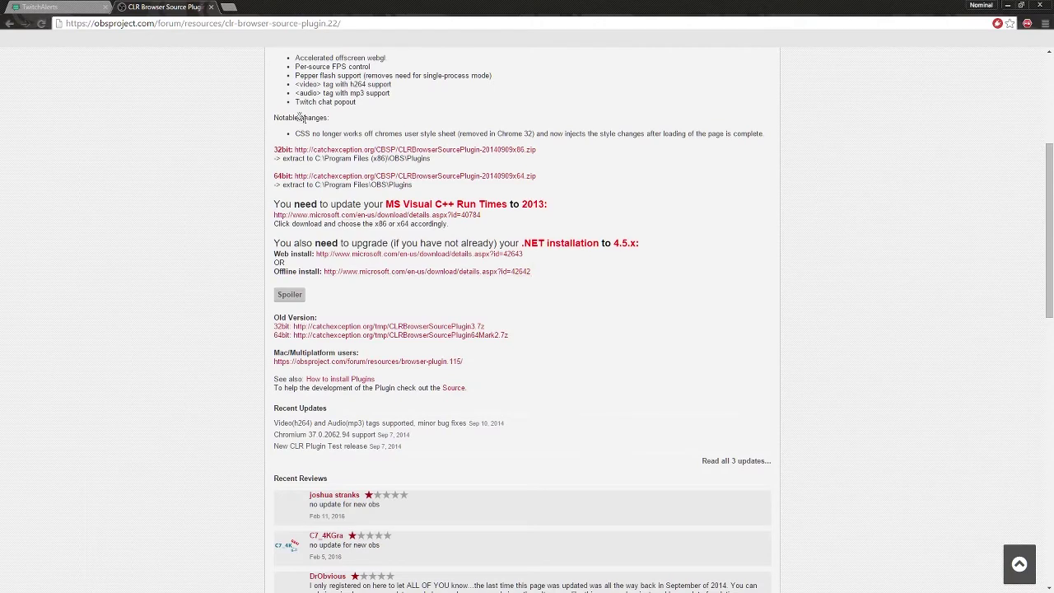
# - Return to the TwitchAlerts site, launch its dashboard and open the Alert Box widget page
pyautogui.click(58, 9)
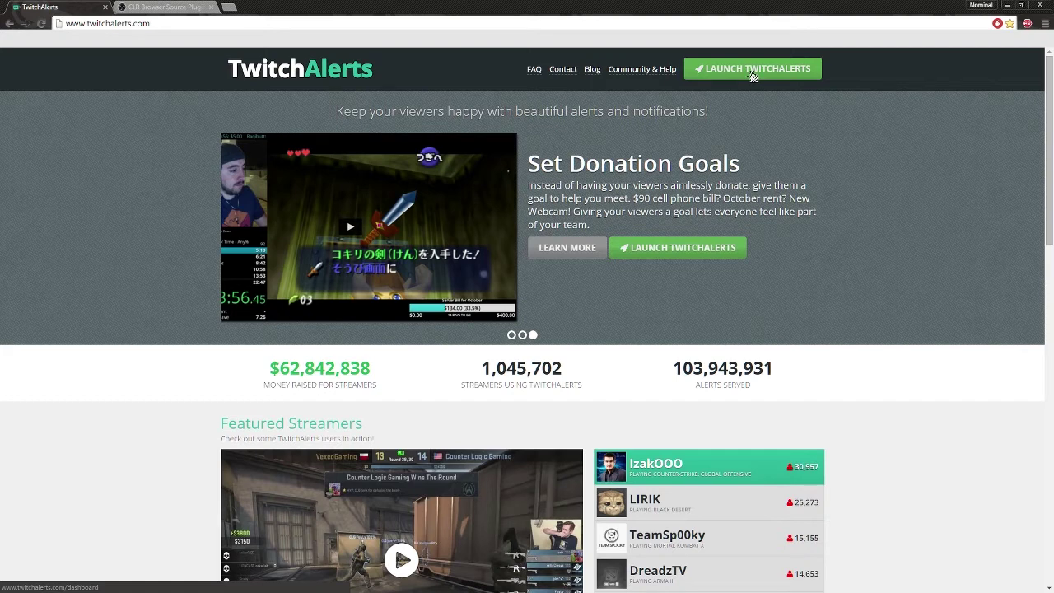
pyautogui.click(755, 78)
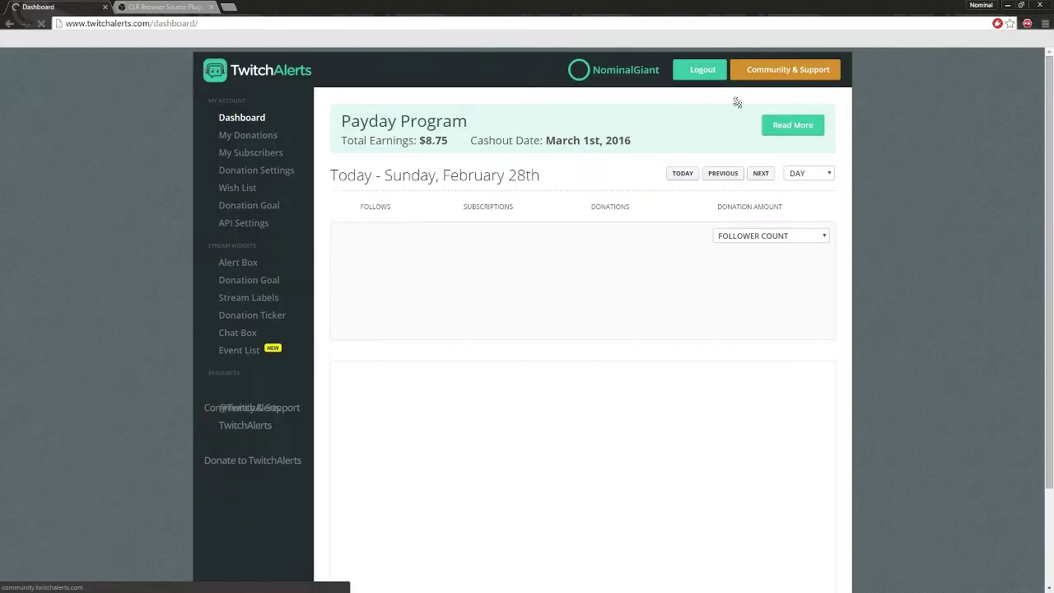
pyautogui.scroll(-2, 376, 212)
pyautogui.scroll(1, 362, 235)
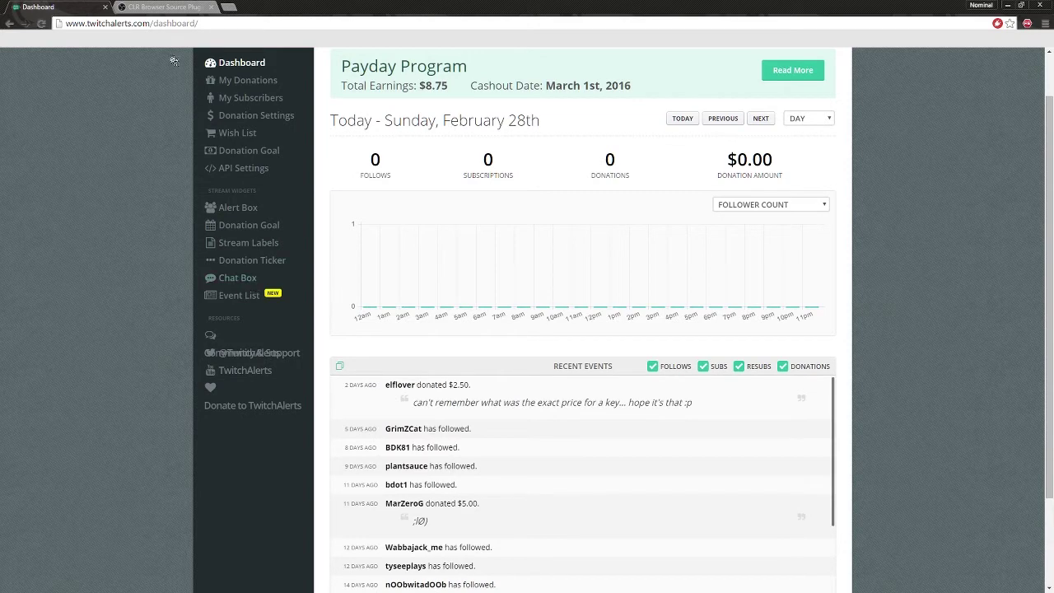
pyautogui.click(228, 211)
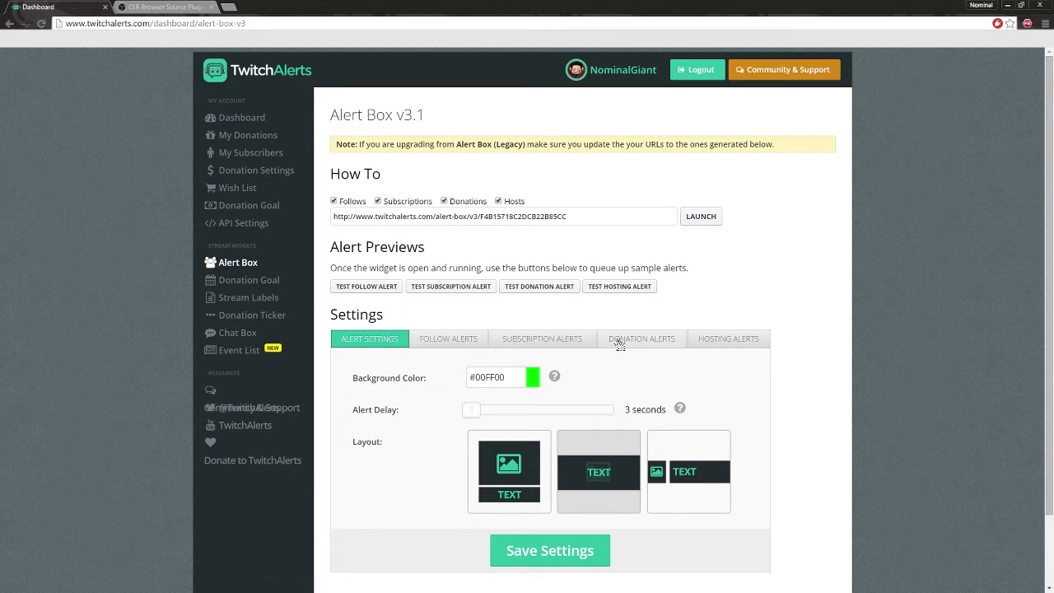
# - Open the follow alert settings and examine the available show and hide animations
pyautogui.scroll(-1, 900, 384)
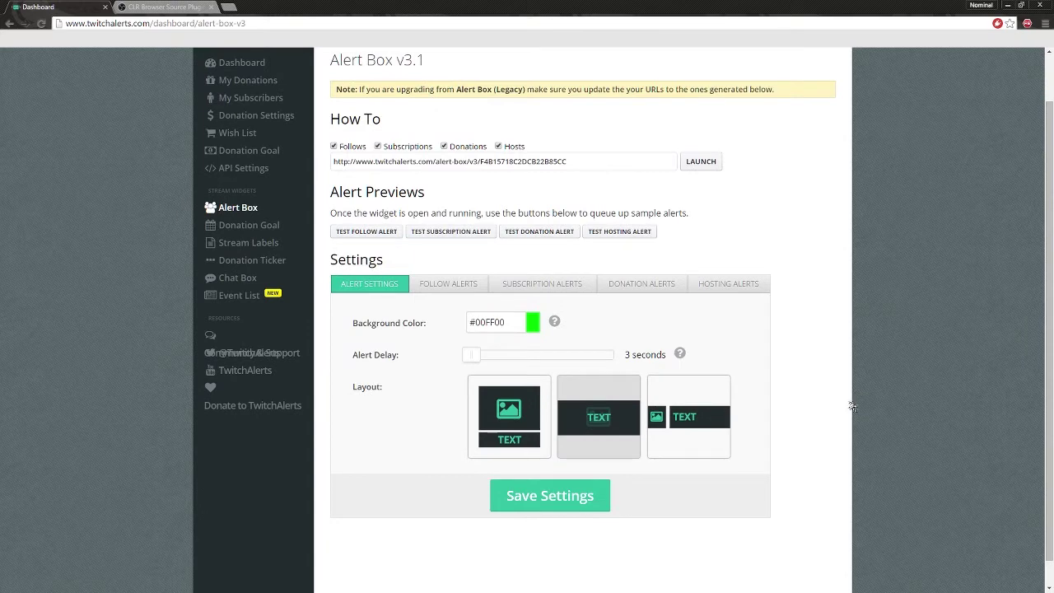
pyautogui.click(451, 288)
pyautogui.scroll(-2, 393, 280)
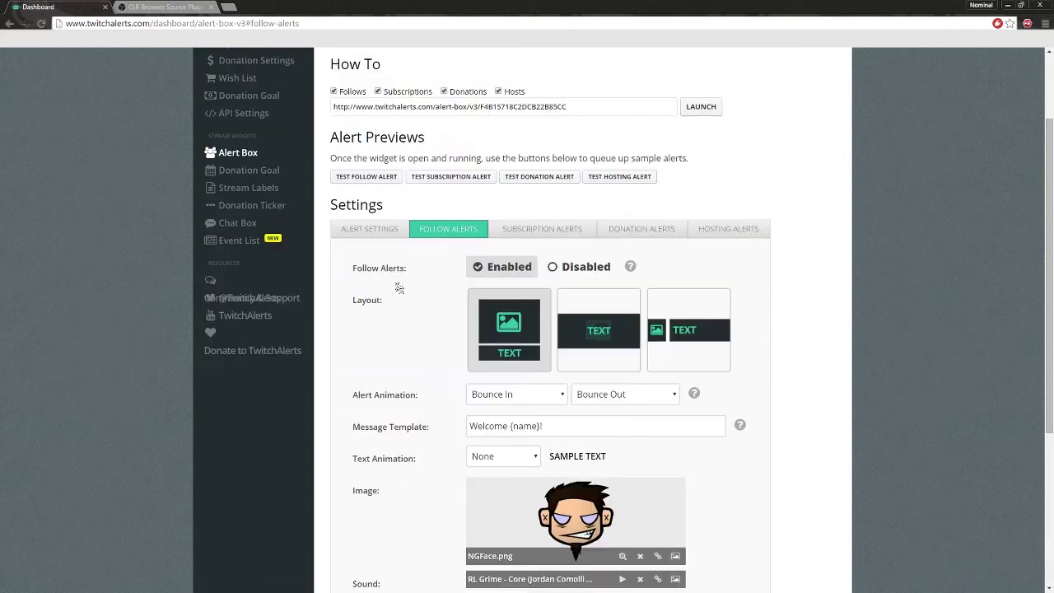
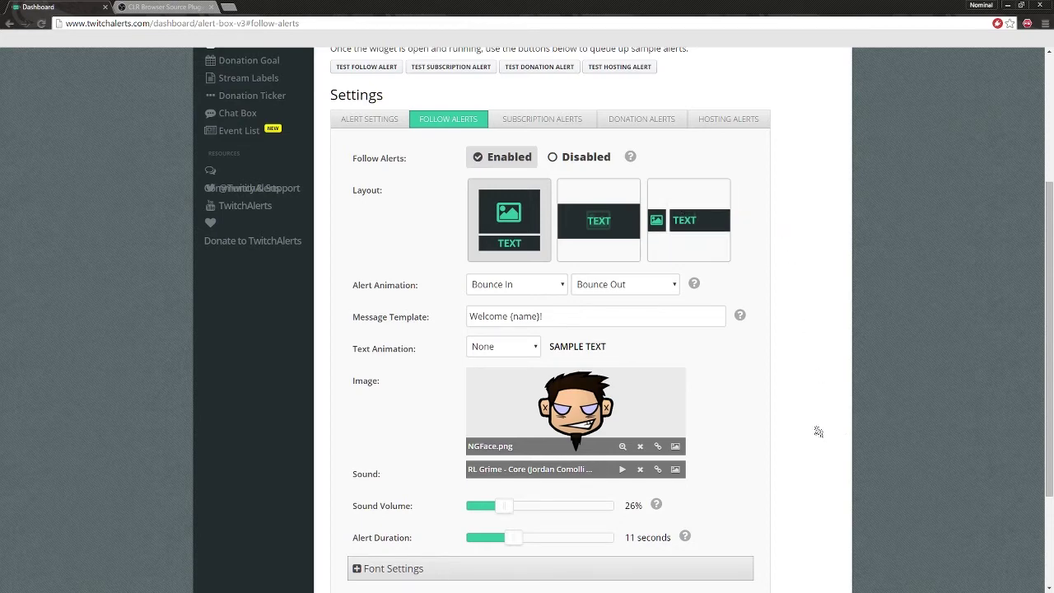
pyautogui.click(565, 285)
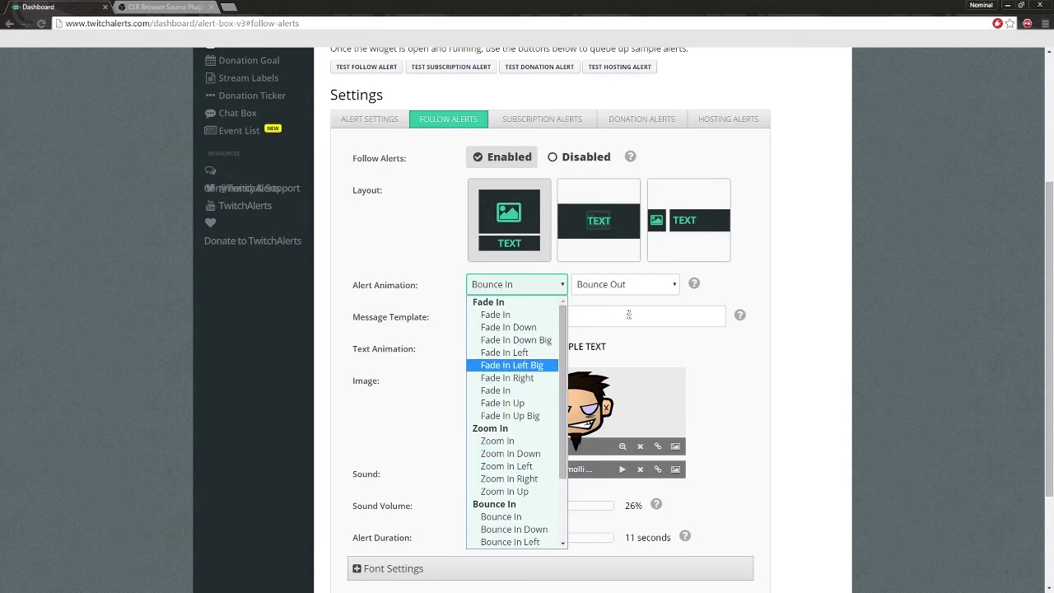
pyautogui.click(668, 289)
pyautogui.click(668, 289)
pyautogui.click(772, 340)
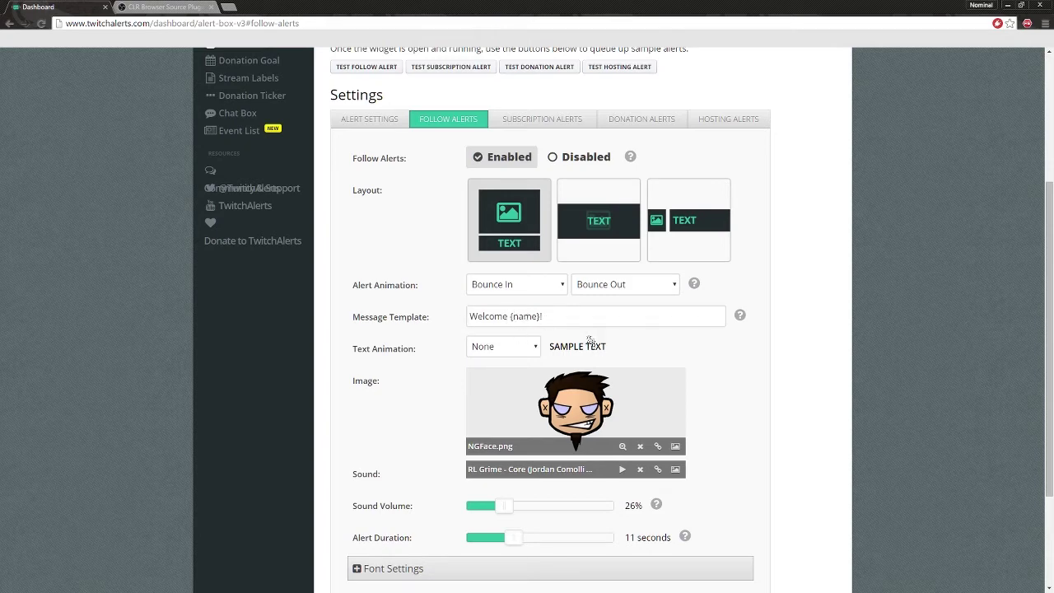
# - Examine the follow alert's text animation choices and consult the help for its alert animation setting
pyautogui.click(539, 348)
pyautogui.click(539, 348)
pyautogui.click(697, 286)
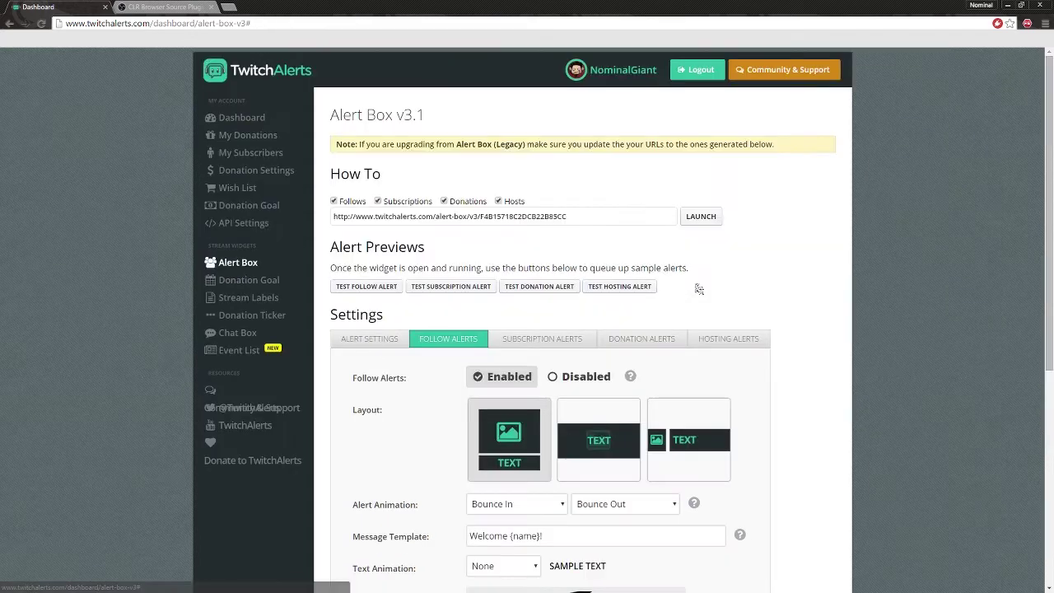
pyautogui.scroll(-5, 741, 330)
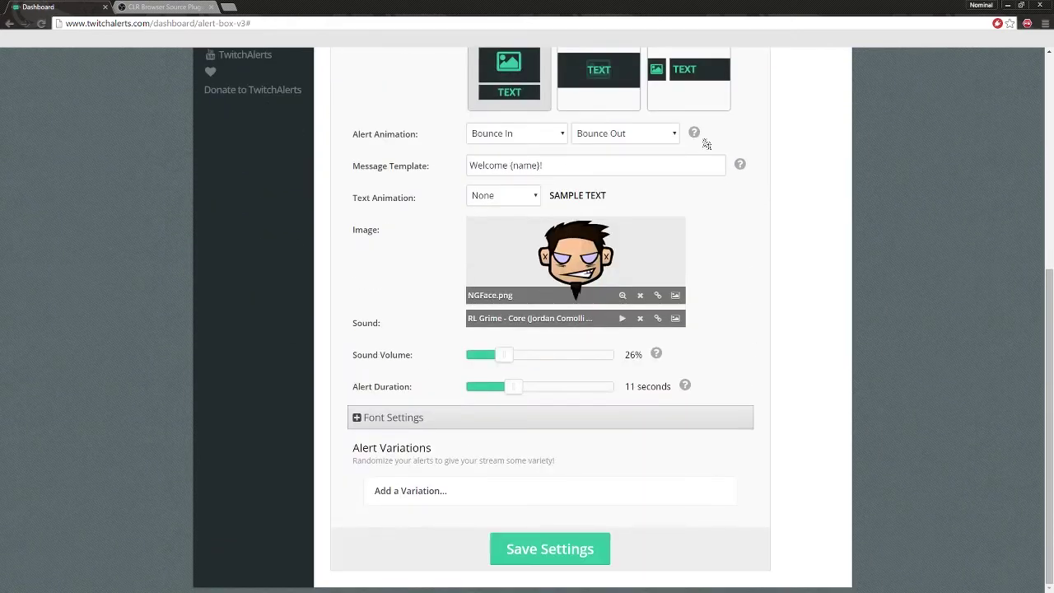
pyautogui.moveTo(696, 135)
# - Expand the follow alert's font settings and review its font, size, weight and text color options
pyautogui.click(374, 423)
pyautogui.scroll(-2, 330, 379)
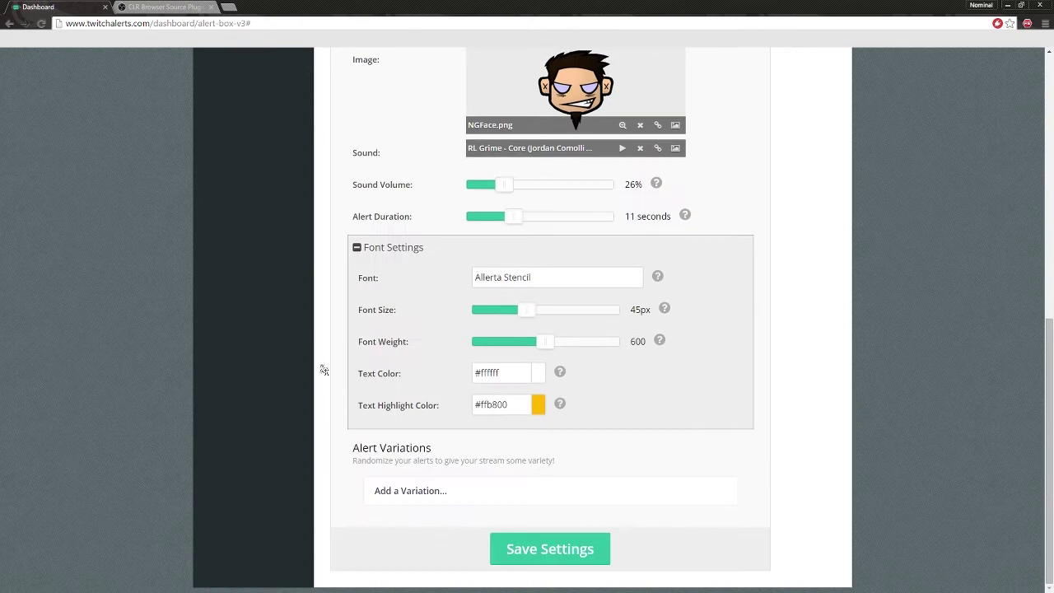
pyautogui.moveTo(659, 280)
pyautogui.scroll(2, 591, 407)
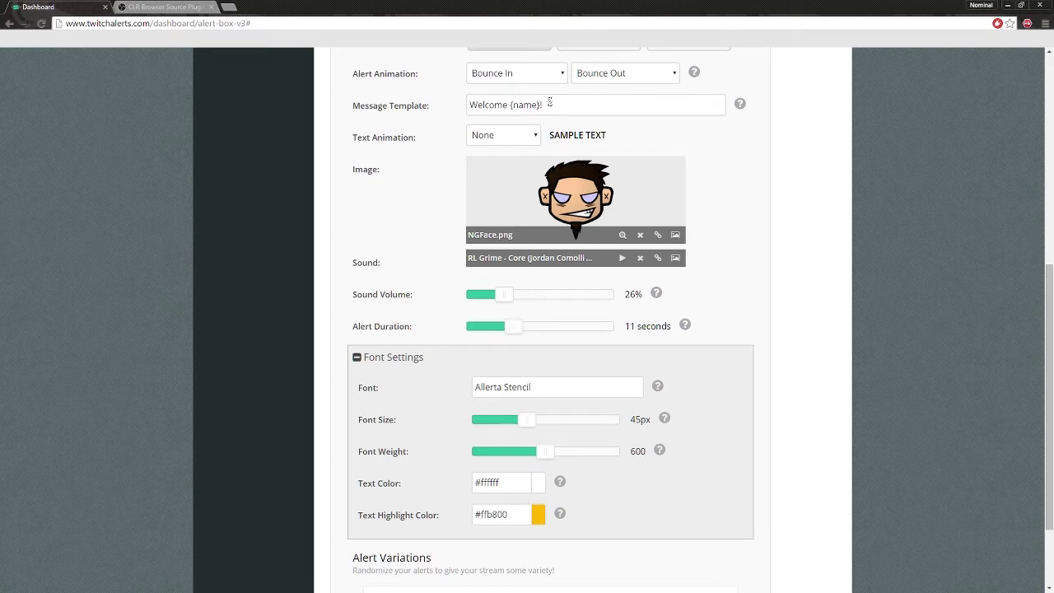
pyautogui.scroll(-1, 585, 480)
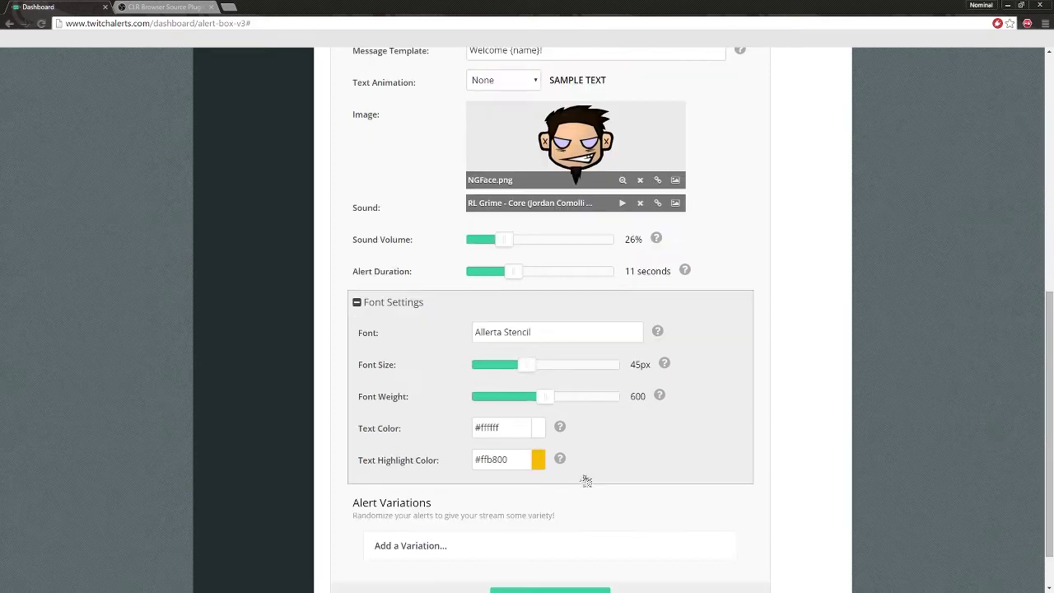
pyautogui.scroll(3, 606, 442)
pyautogui.scroll(2, 606, 442)
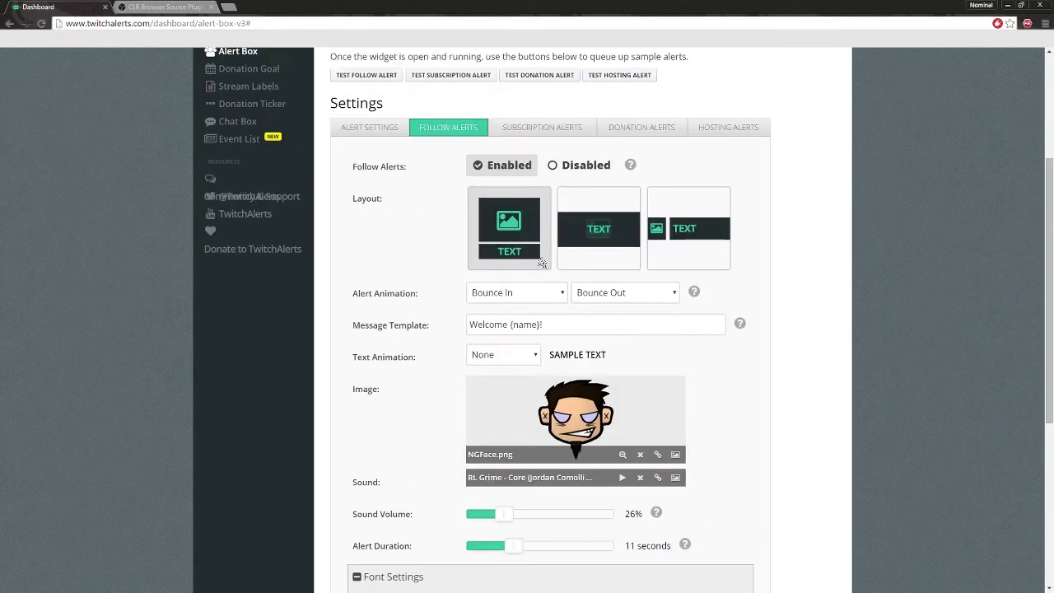
# - Look over the subscription alert settings, and view the uploaded images in the follow alert's media gallery
pyautogui.click(520, 129)
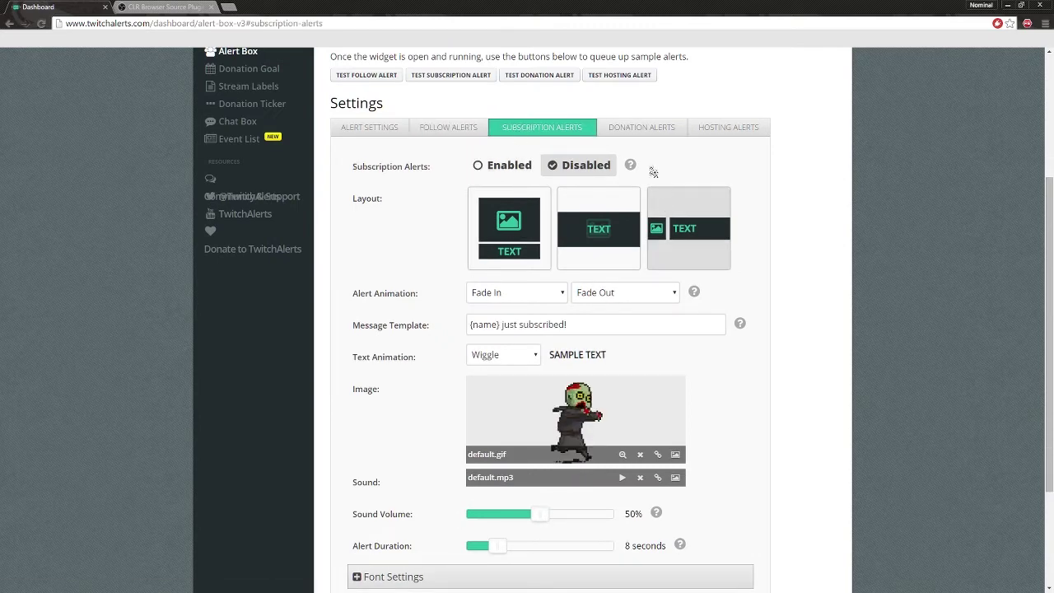
pyautogui.click(461, 130)
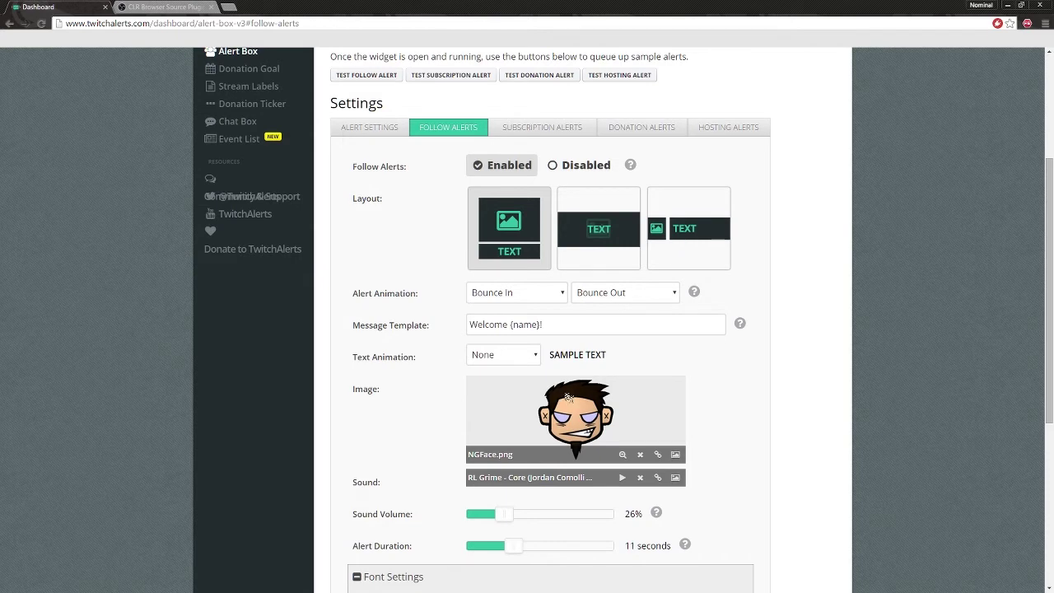
pyautogui.click(674, 455)
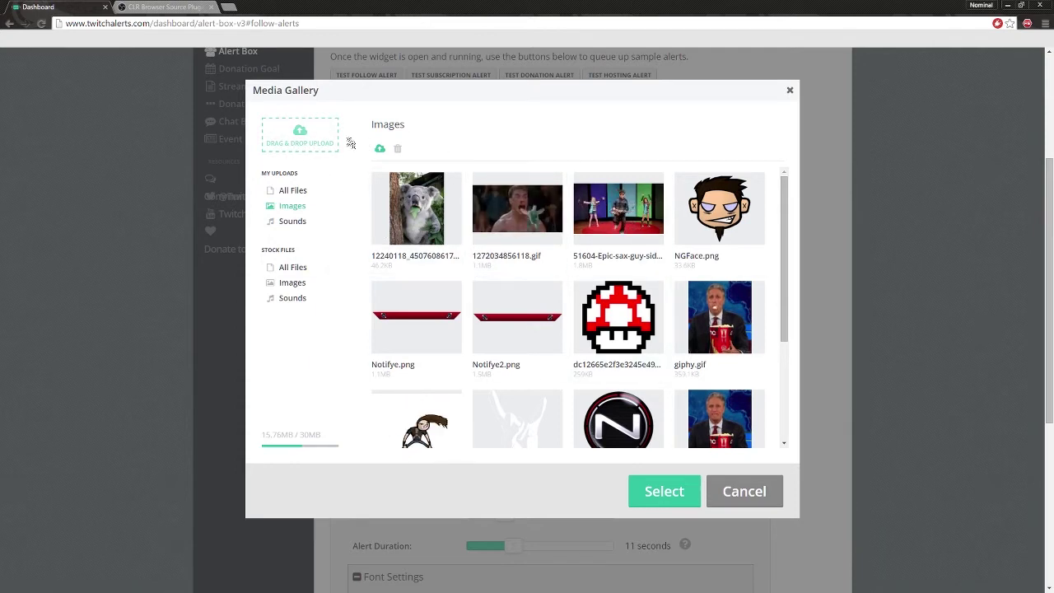
pyautogui.click(790, 92)
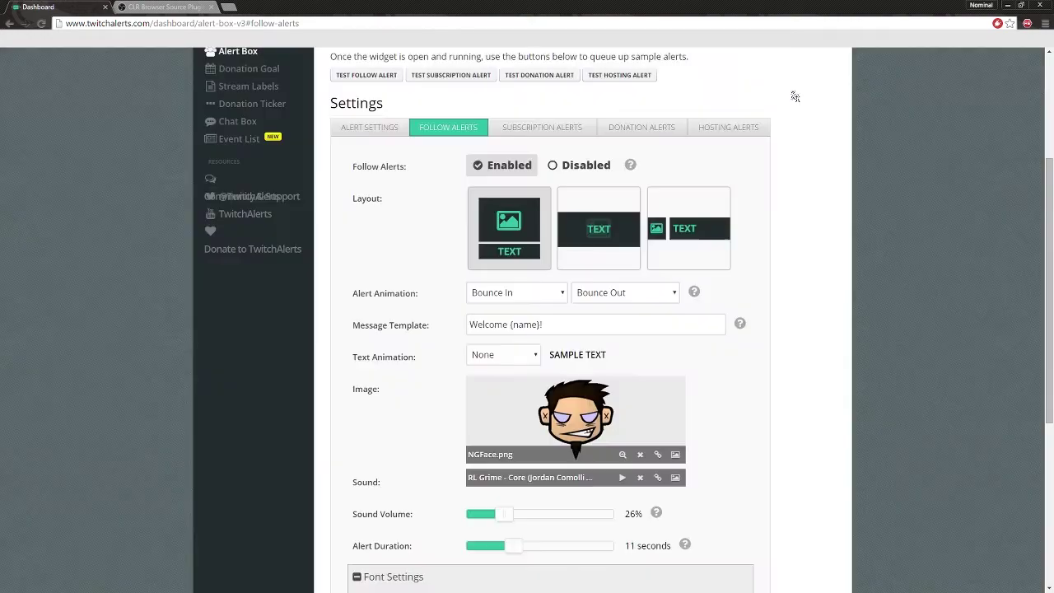
# - Review the remaining follow alert settings down to the alert variations section
pyautogui.scroll(-4, 814, 444)
pyautogui.scroll(7, 813, 442)
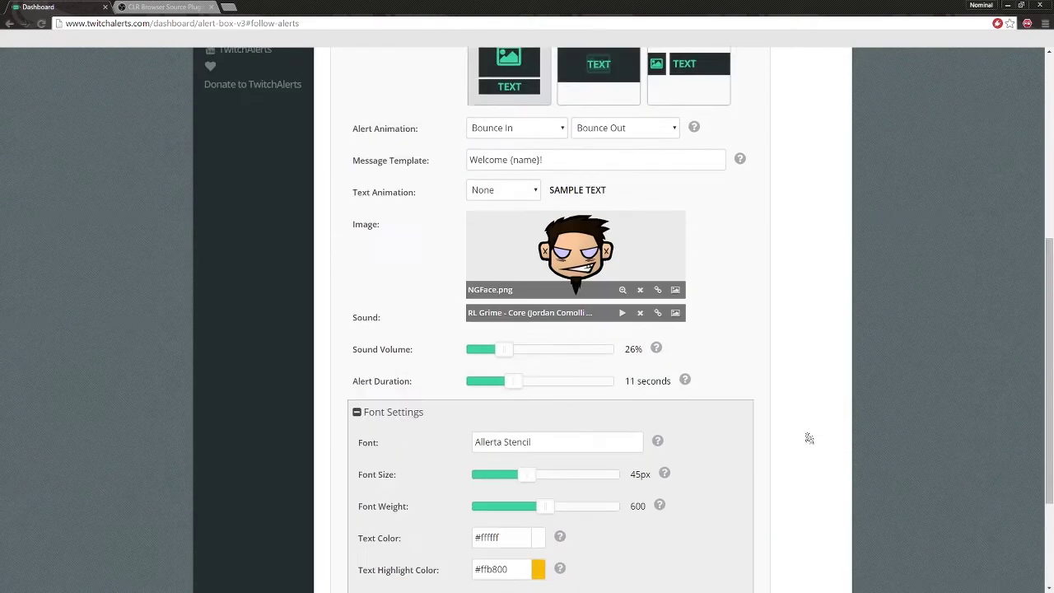
pyautogui.scroll(-5, 810, 432)
pyautogui.scroll(-2, 810, 429)
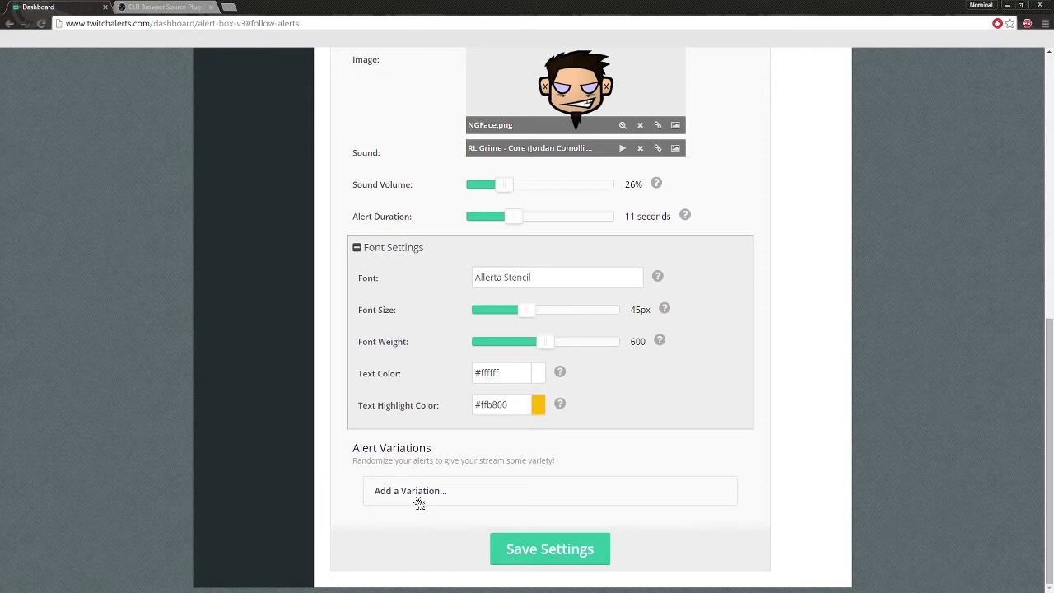
pyautogui.scroll(6, 719, 302)
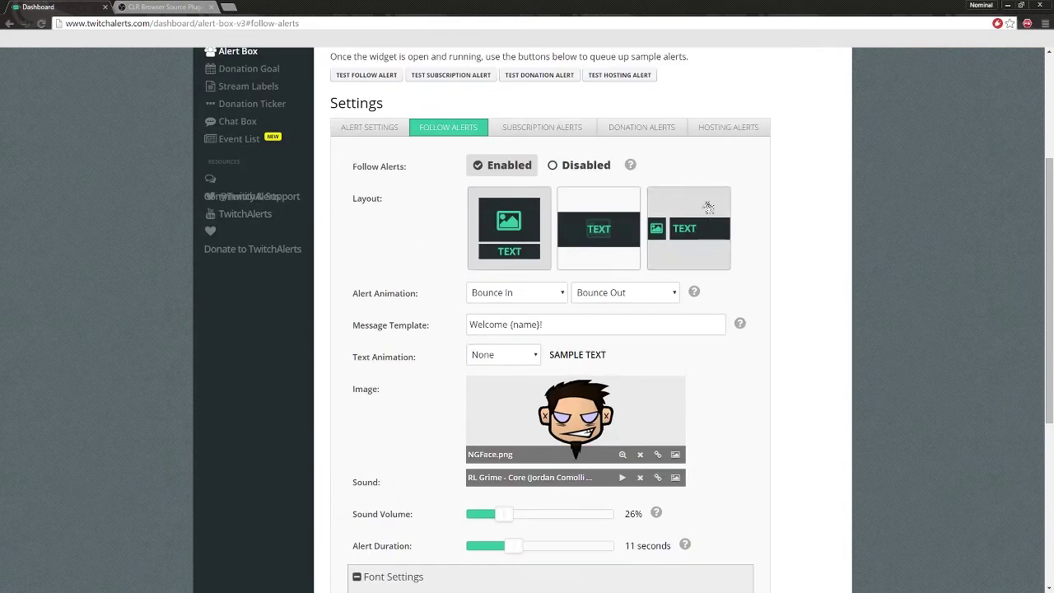
# - Open the donation alert settings and bring up the Biggest alert variation for editing
pyautogui.click(665, 129)
pyautogui.scroll(-4, 816, 337)
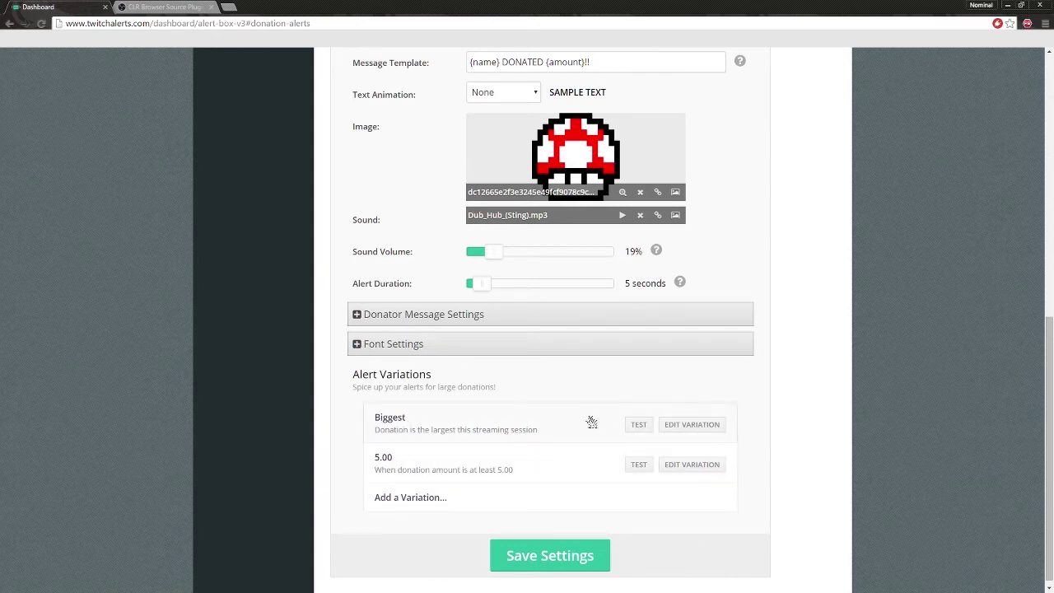
pyautogui.click(423, 429)
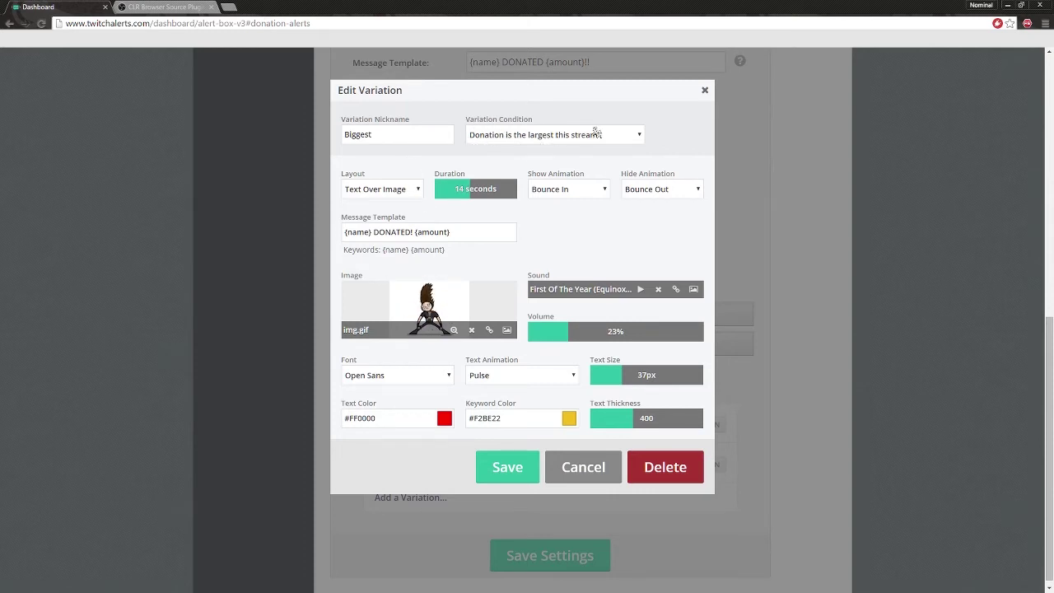
# - Keep the Biggest variation's condition as Donation is the largest this stream and save the variation
pyautogui.click(642, 136)
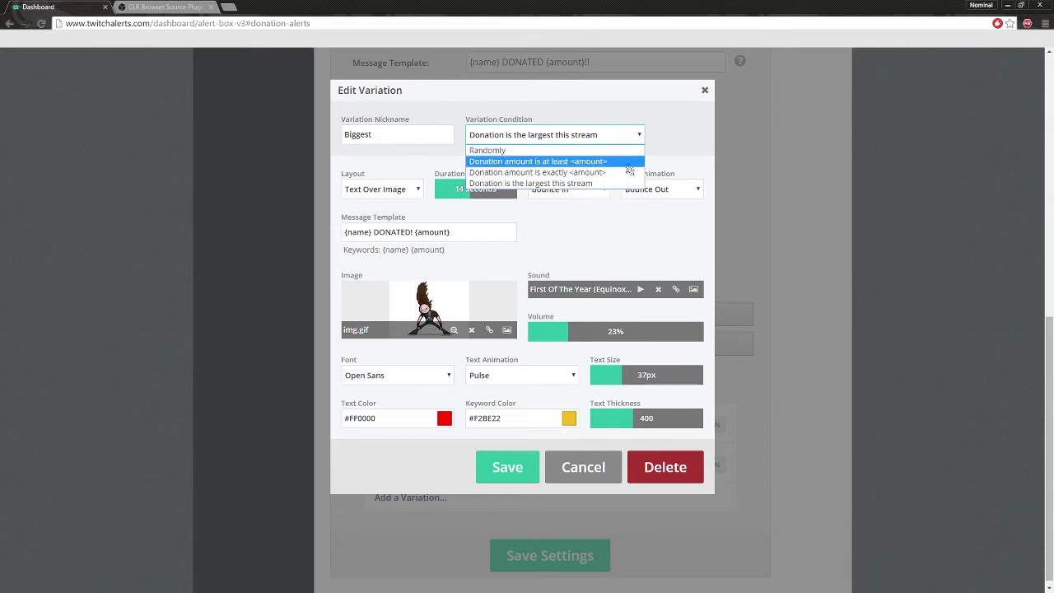
pyautogui.click(596, 186)
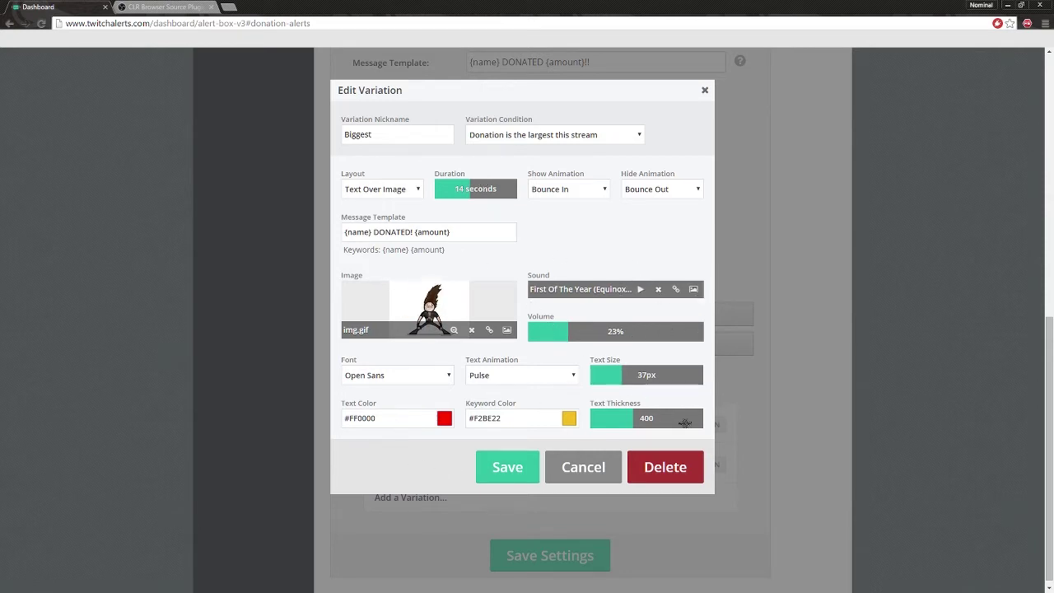
pyautogui.click(507, 467)
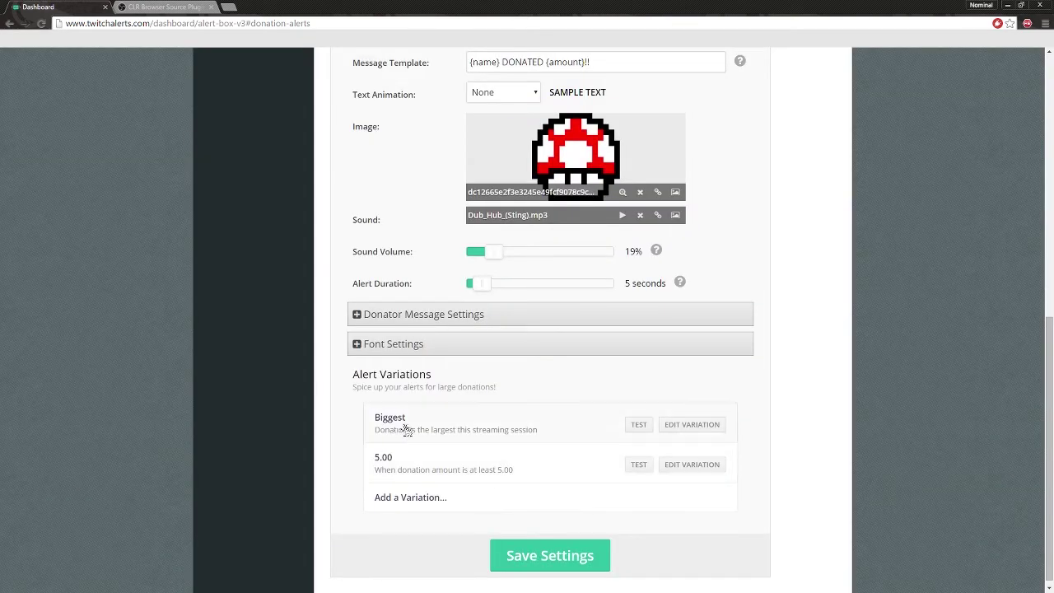
# - Copy the alert box widget URL from the How To section of the Alert Box page
pyautogui.scroll(5, 533, 453)
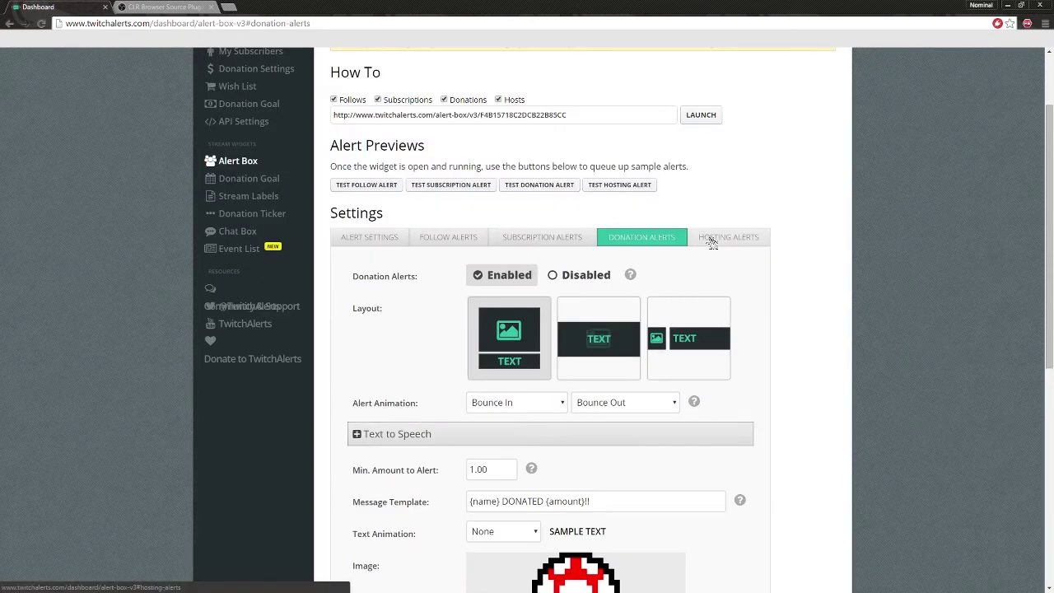
pyautogui.scroll(2, 530, 420)
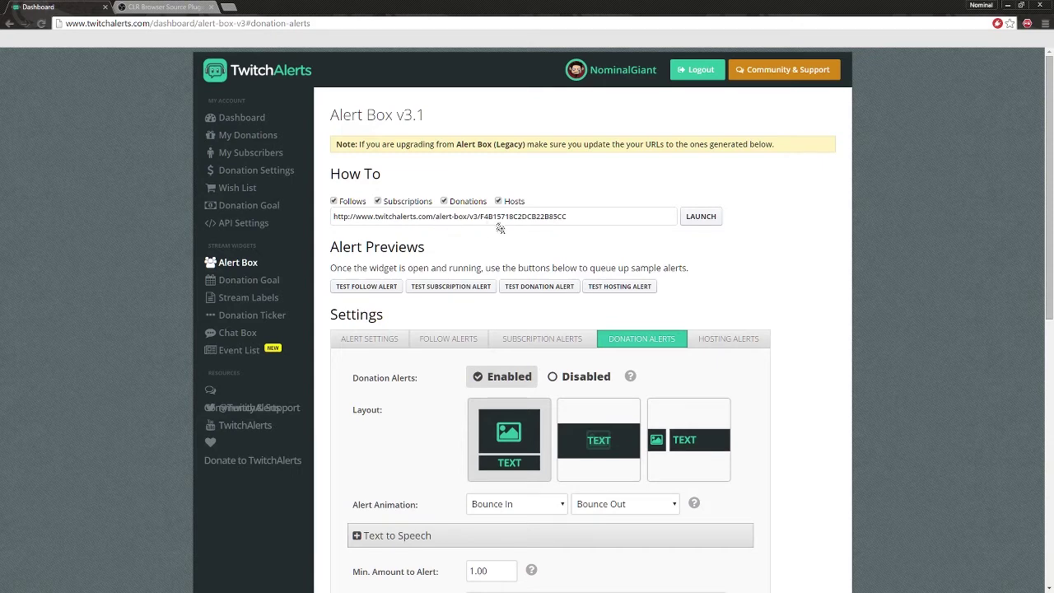
pyautogui.click(580, 220)
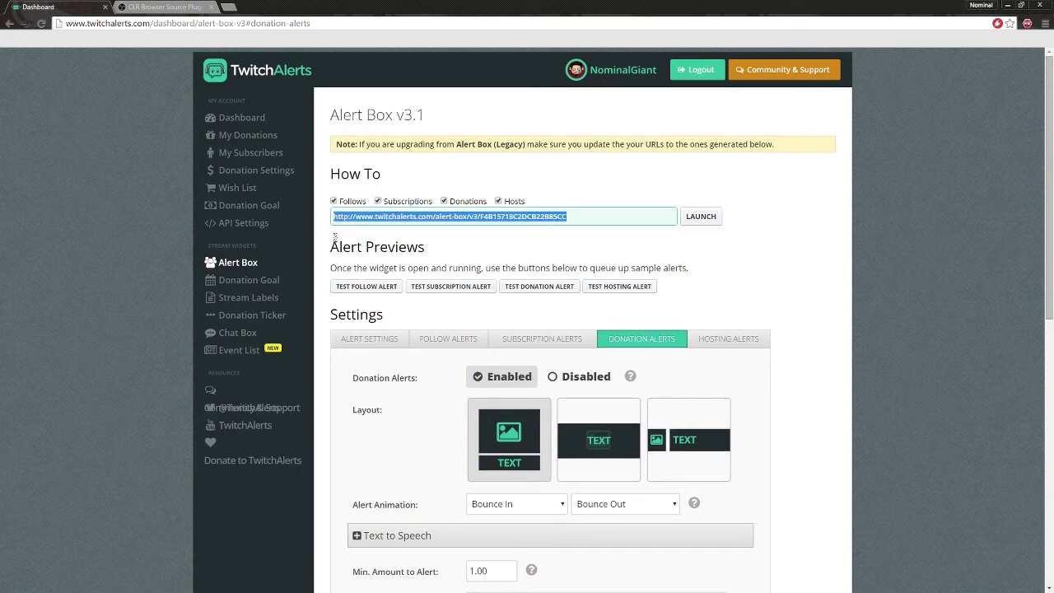
pyautogui.rightClick(474, 221)
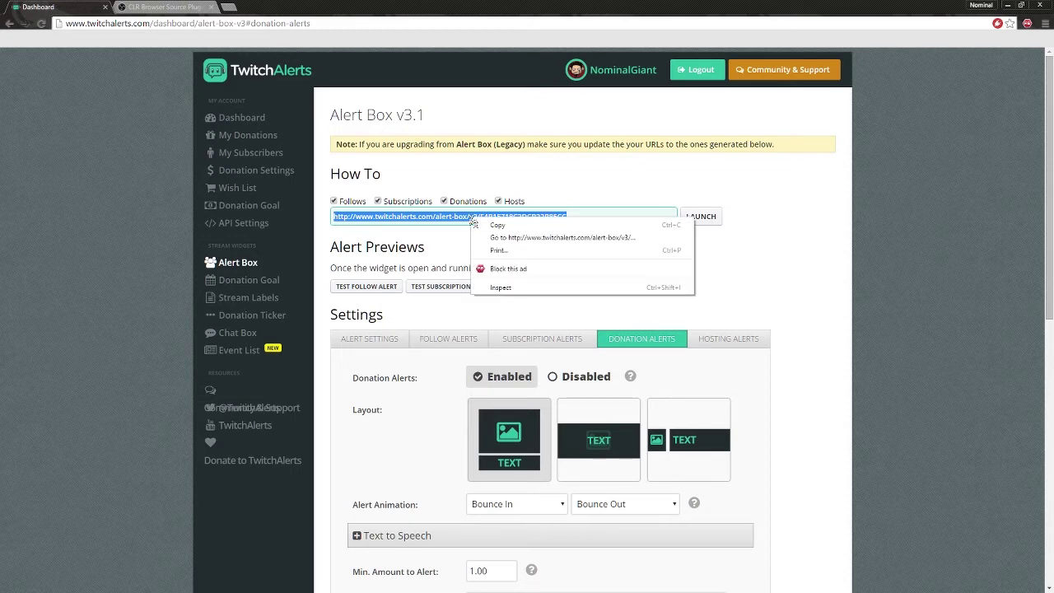
pyautogui.click(494, 226)
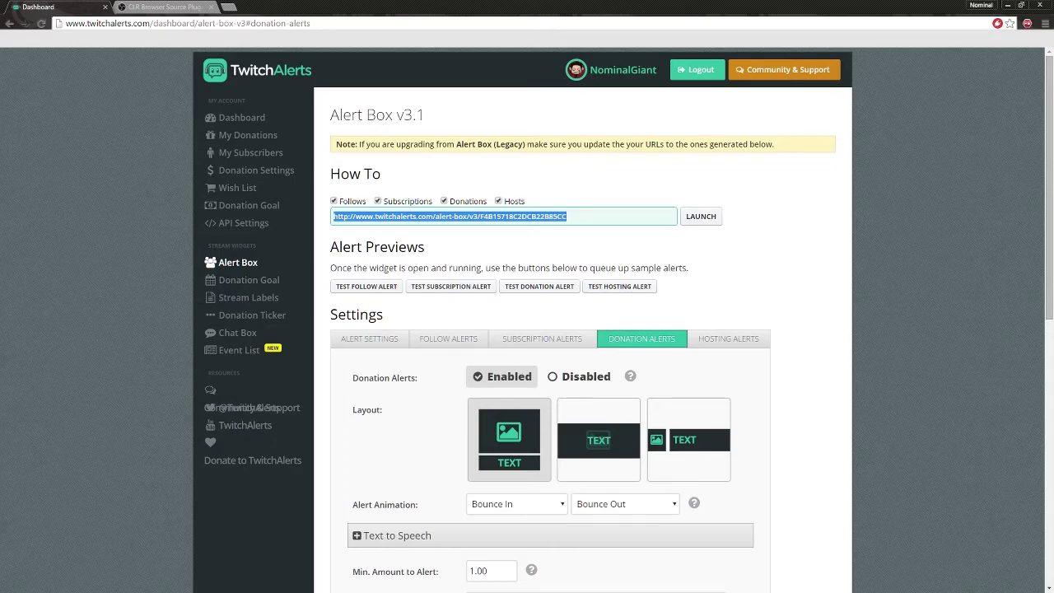
# - Switch to OBS and add a CLR Browser source named ALERTS to the Youtube scene
pyautogui.hotkey('alt', 'Tab')
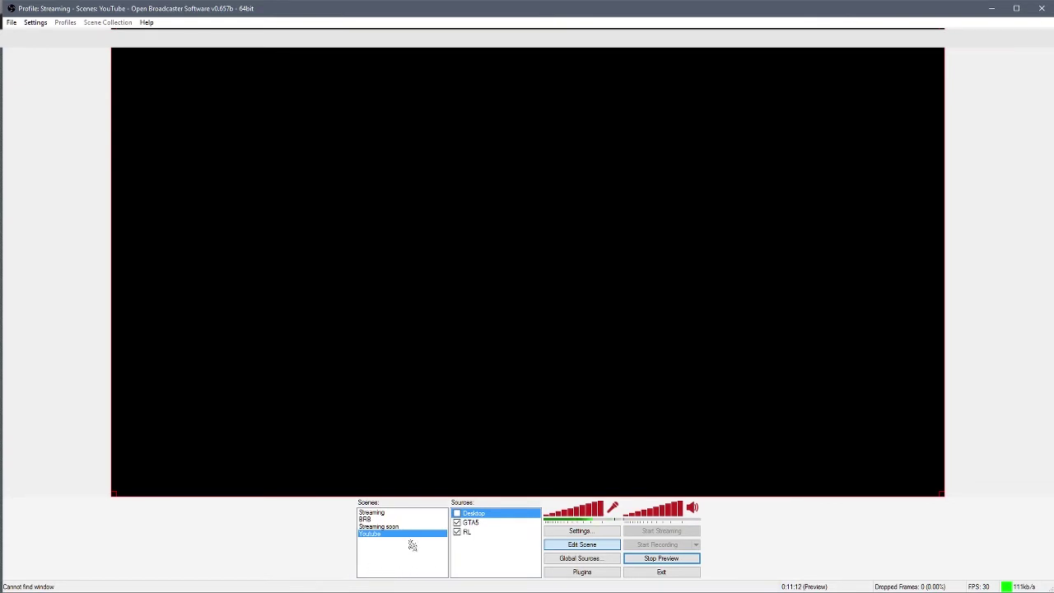
pyautogui.rightClick(474, 568)
pyautogui.moveTo(499, 567)
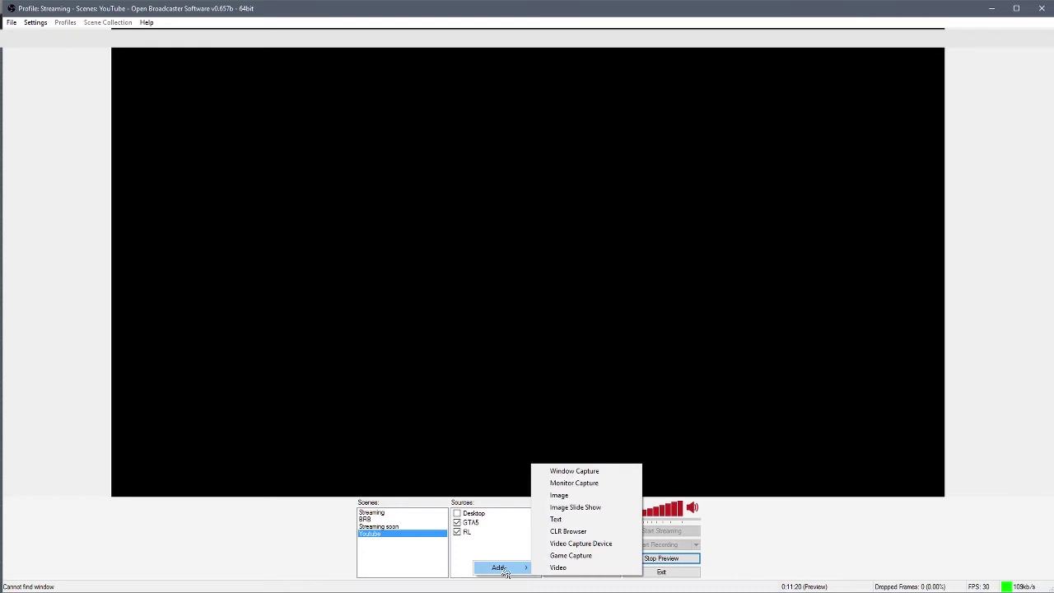
pyautogui.click(581, 533)
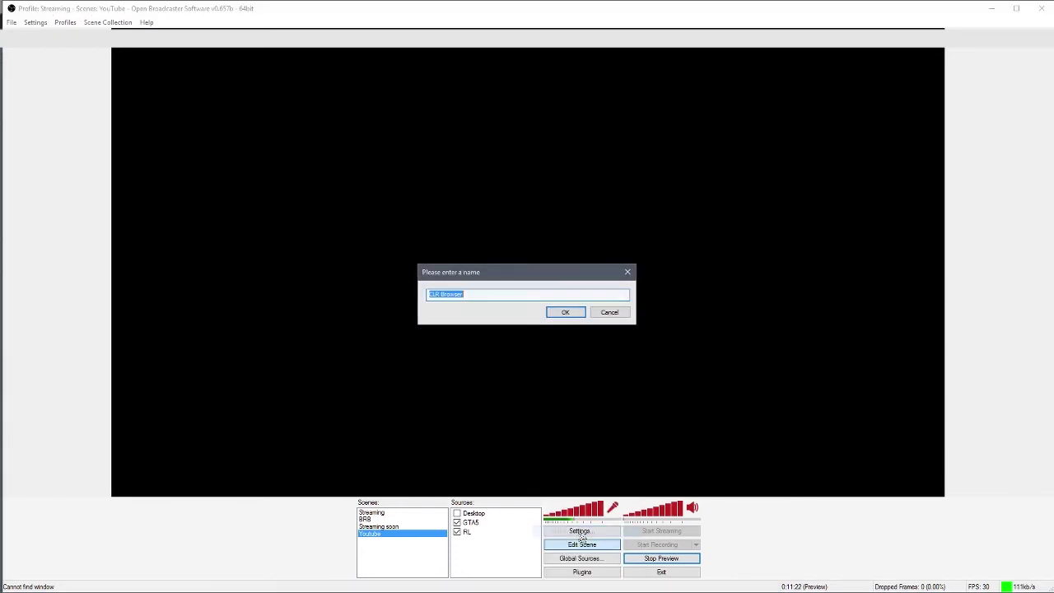
pyautogui.write('ALERTS')
pyautogui.click(553, 312)
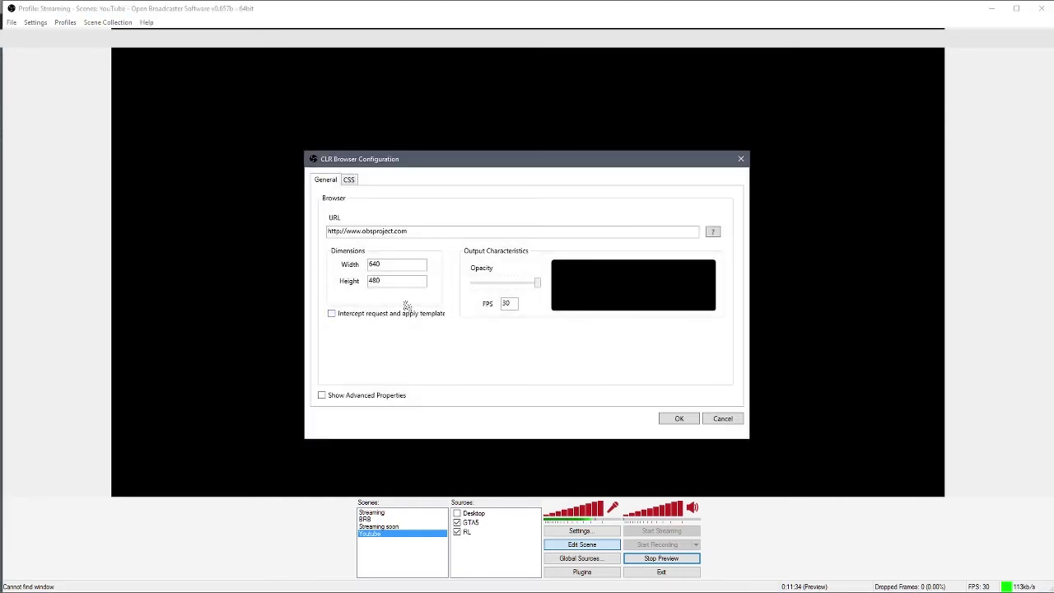
# - Replace the ALERTS source's URL with the copied alert box URL containing the access token, and enlarge the source near the preview's center
pyautogui.moveTo(432, 231); pyautogui.dragTo(266, 238)
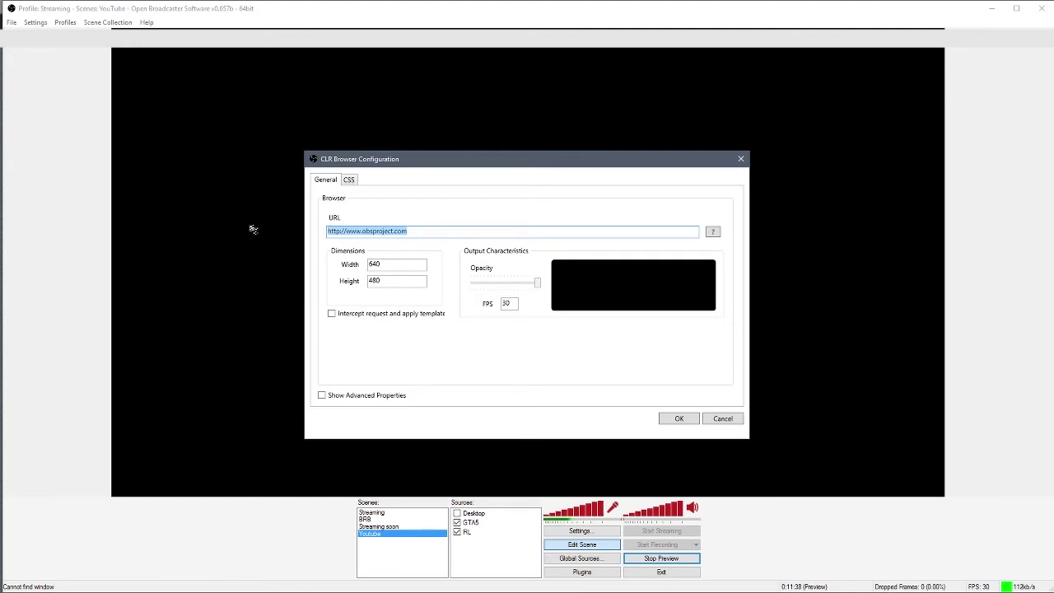
pyautogui.hotkey('ctrl', 'v')
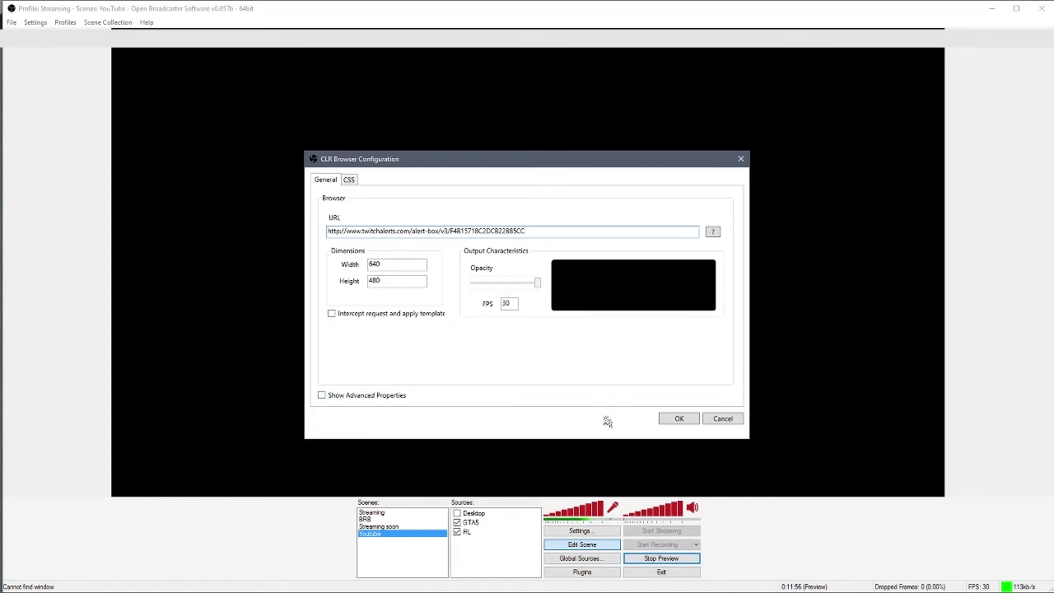
pyautogui.click(677, 420)
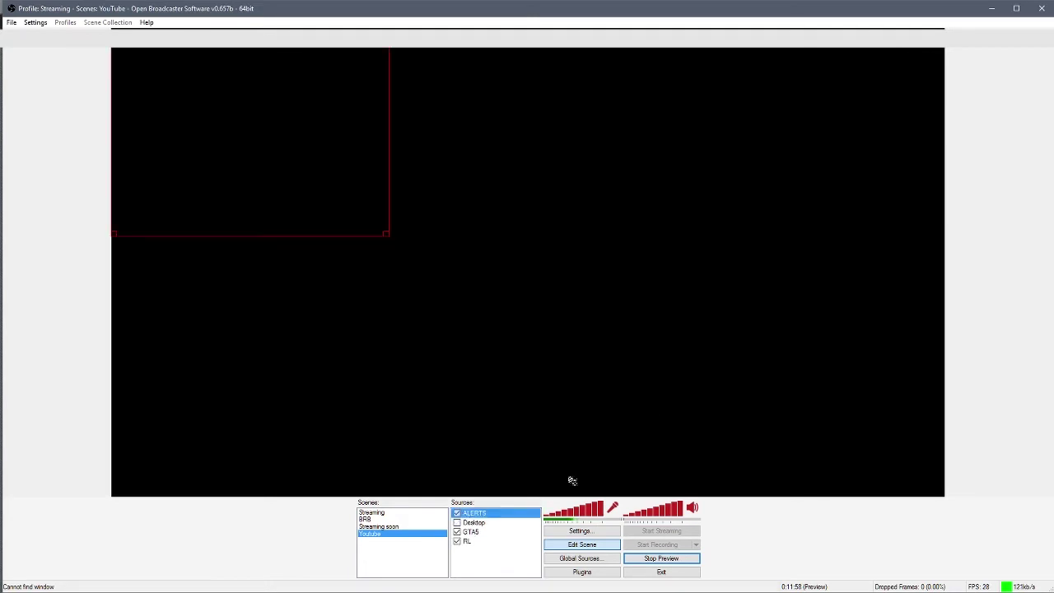
pyautogui.moveTo(263, 167); pyautogui.dragTo(241, 132)
pyautogui.moveTo(387, 234); pyautogui.dragTo(626, 271)
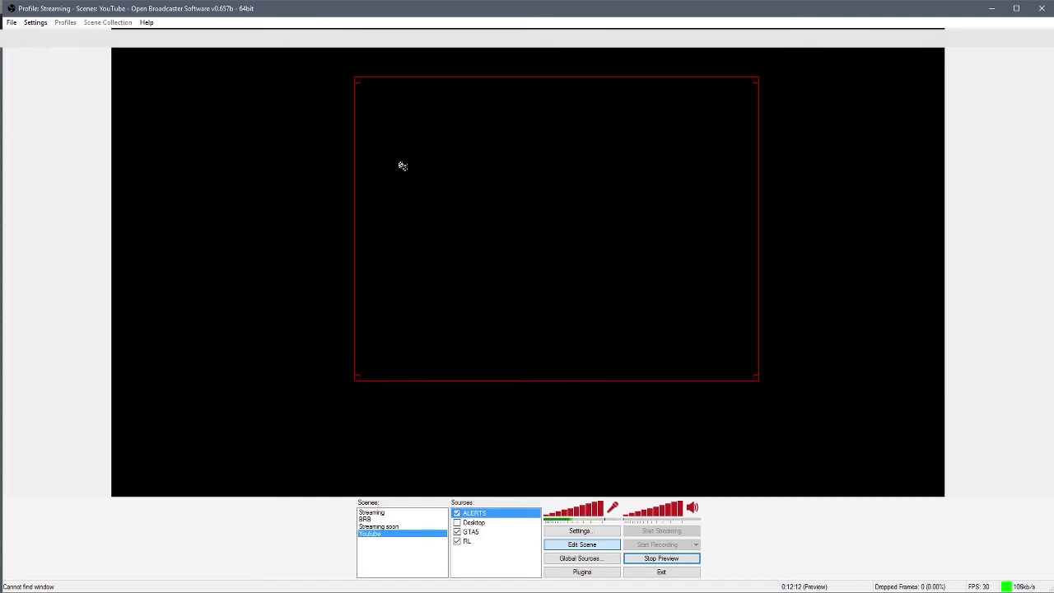
# - Switch to the browser, shrink its window beside the OBS preview, and trigger a test follow alert
pyautogui.hotkey('alt', 'Tab')
pyautogui.moveTo(348, 18); pyautogui.dragTo(231, 71)
pyautogui.moveTo(453, 78); pyautogui.dragTo(283, 79)
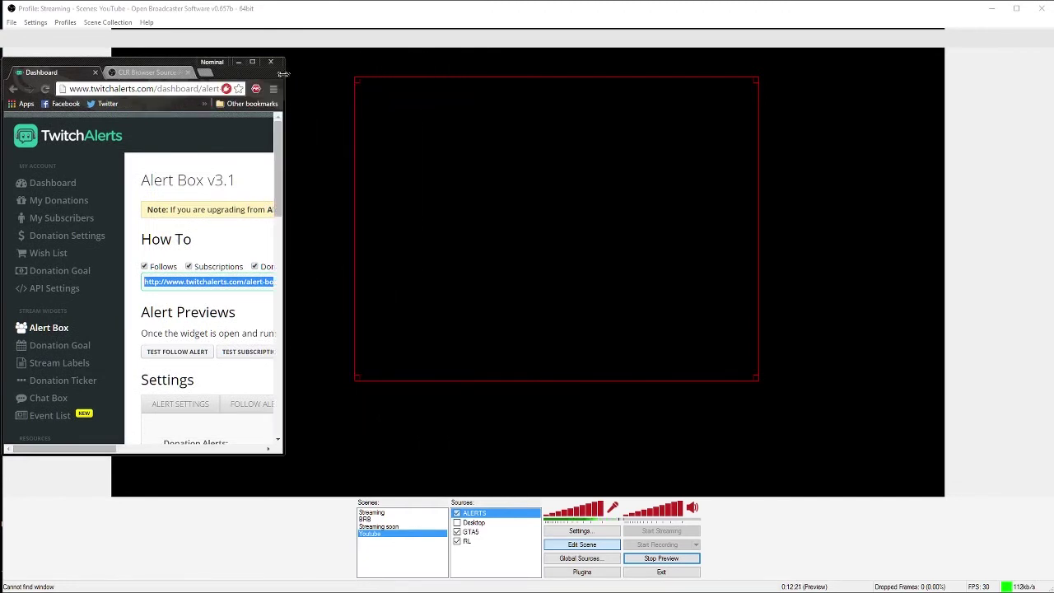
pyautogui.click(184, 353)
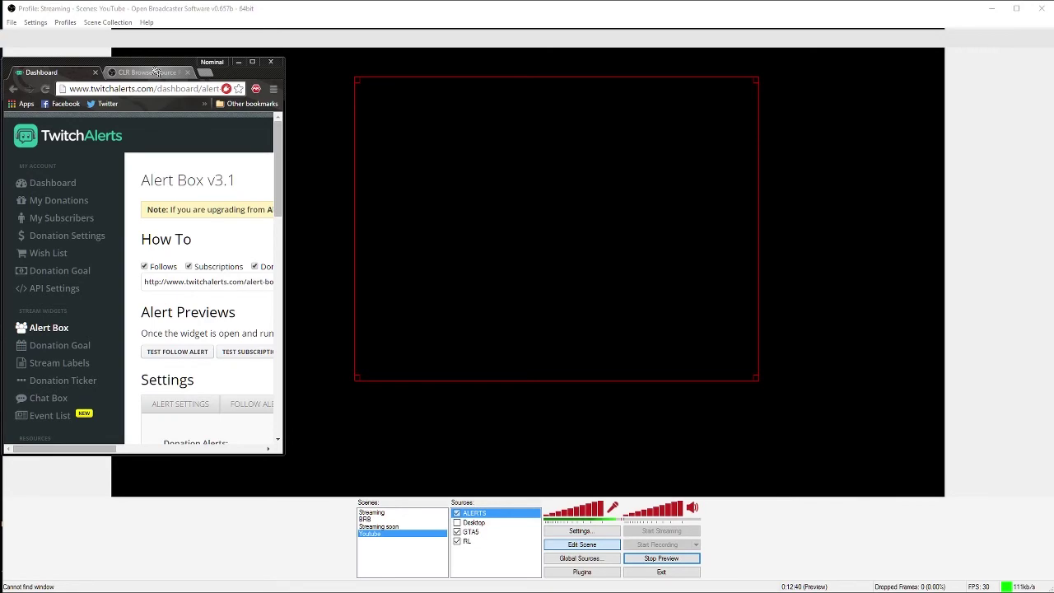
# - Maximize the browser, open the Stream Labels page, and move the TwitchAlerts app window fully into view
pyautogui.moveTo(154, 69); pyautogui.dragTo(259, 2)
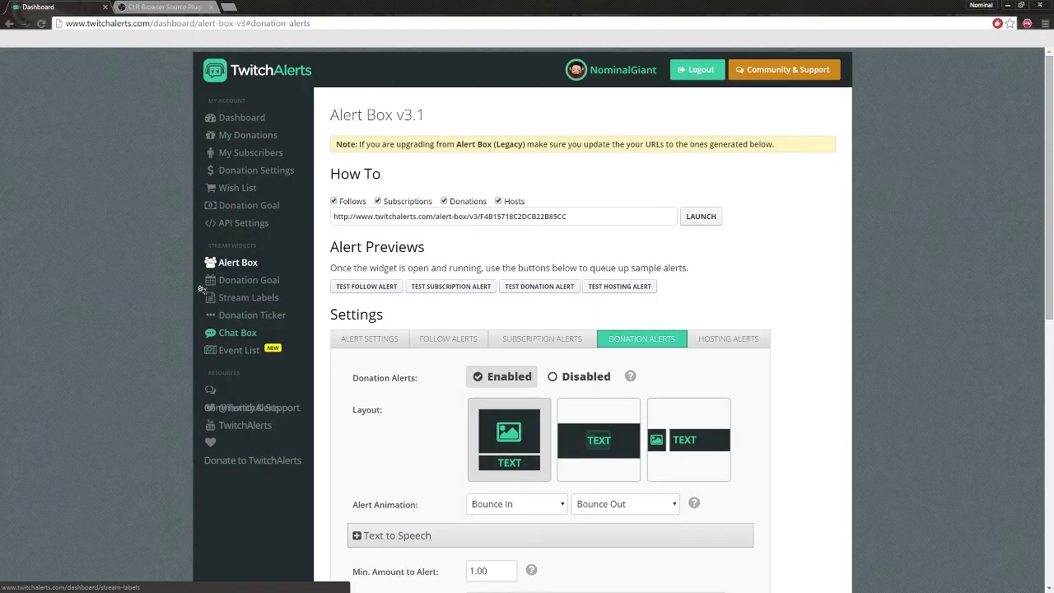
pyautogui.click(243, 300)
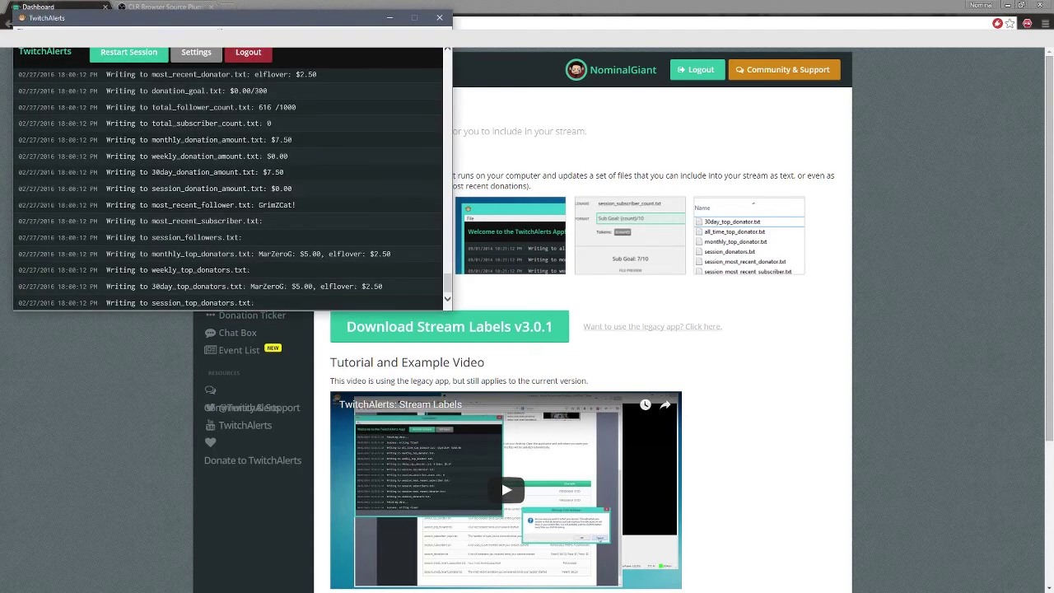
pyautogui.moveTo(206, 27); pyautogui.dragTo(430, 94)
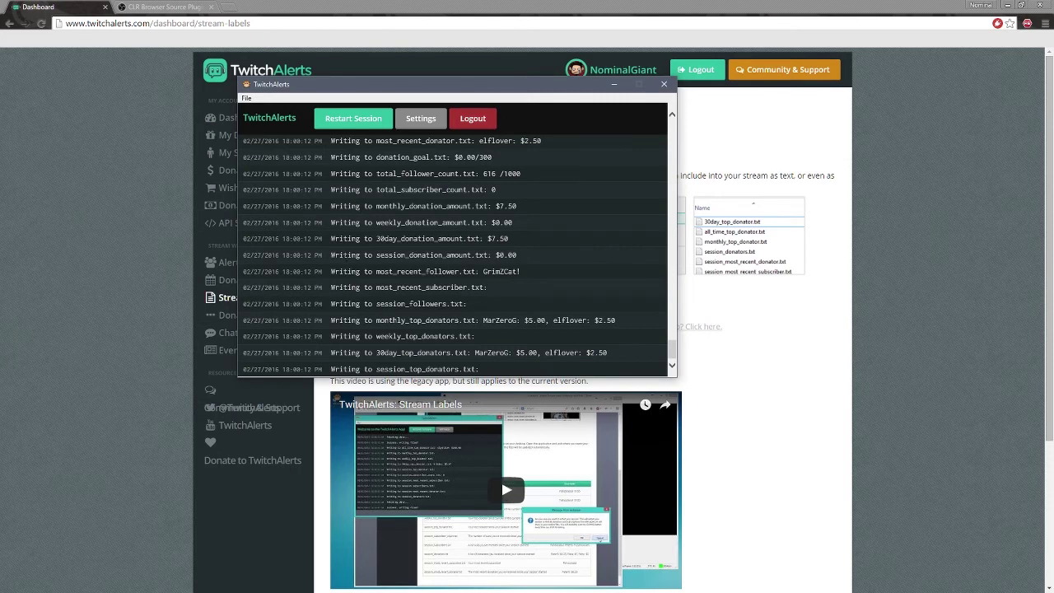
pyautogui.moveTo(367, 87); pyautogui.dragTo(228, 91)
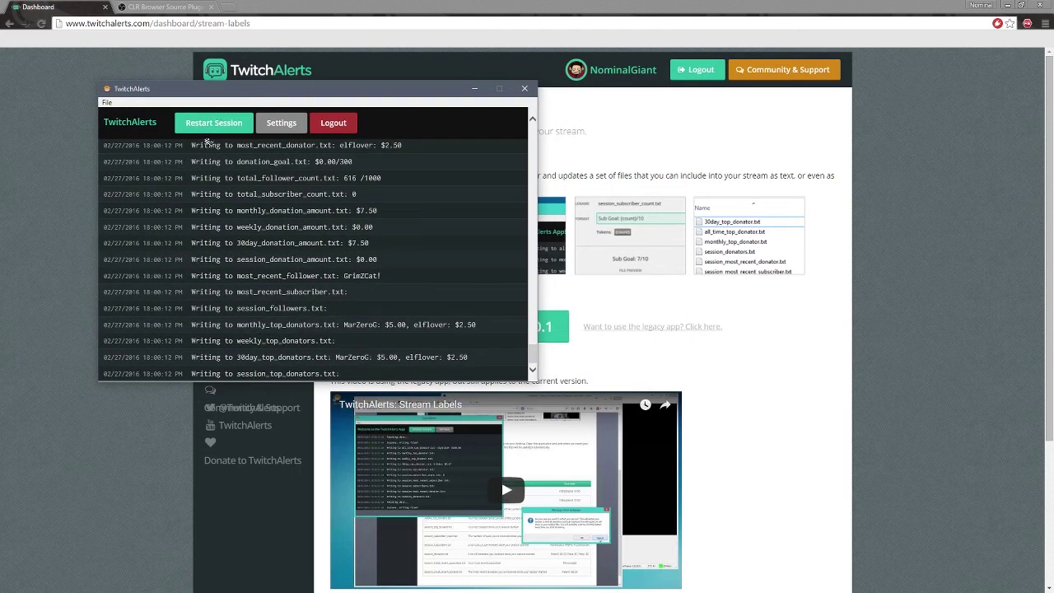
# - Review the Stream Labels app's file settings, including the All-Time Top Donator format and the available label types, and close the settings
pyautogui.click(273, 126)
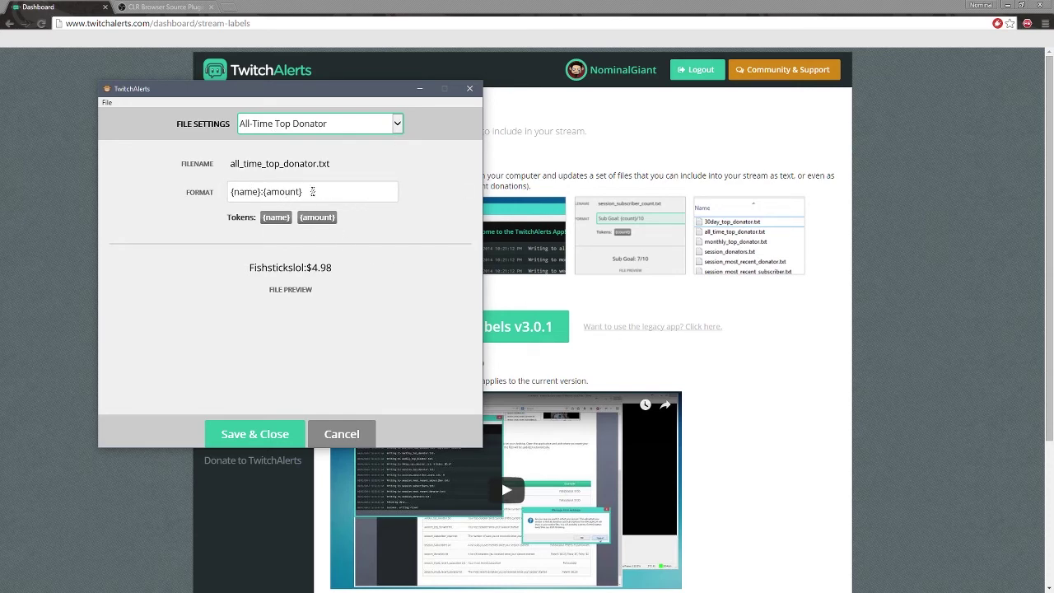
pyautogui.click(396, 124)
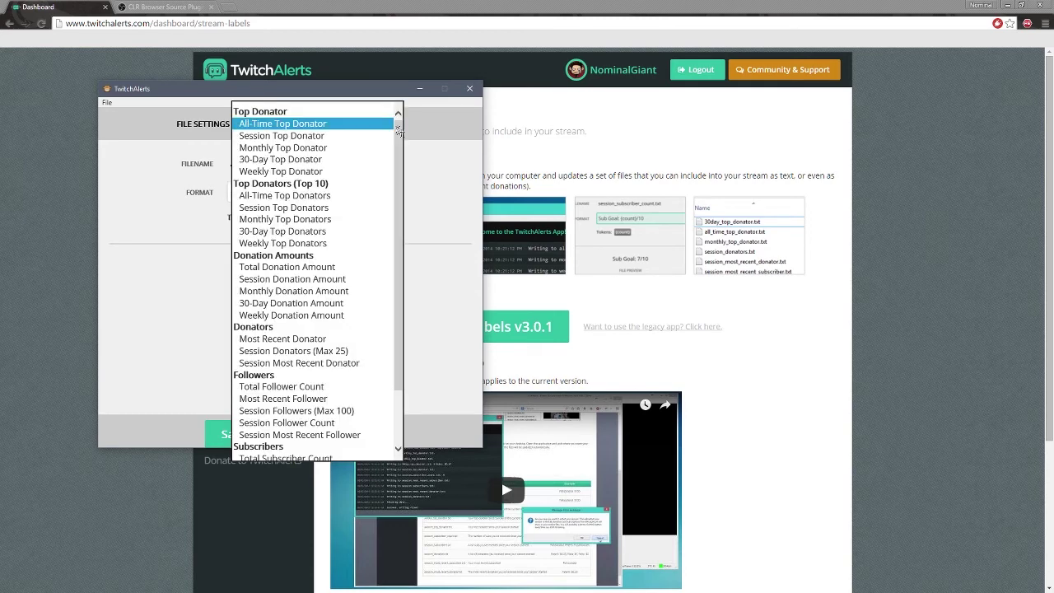
pyautogui.click(429, 129)
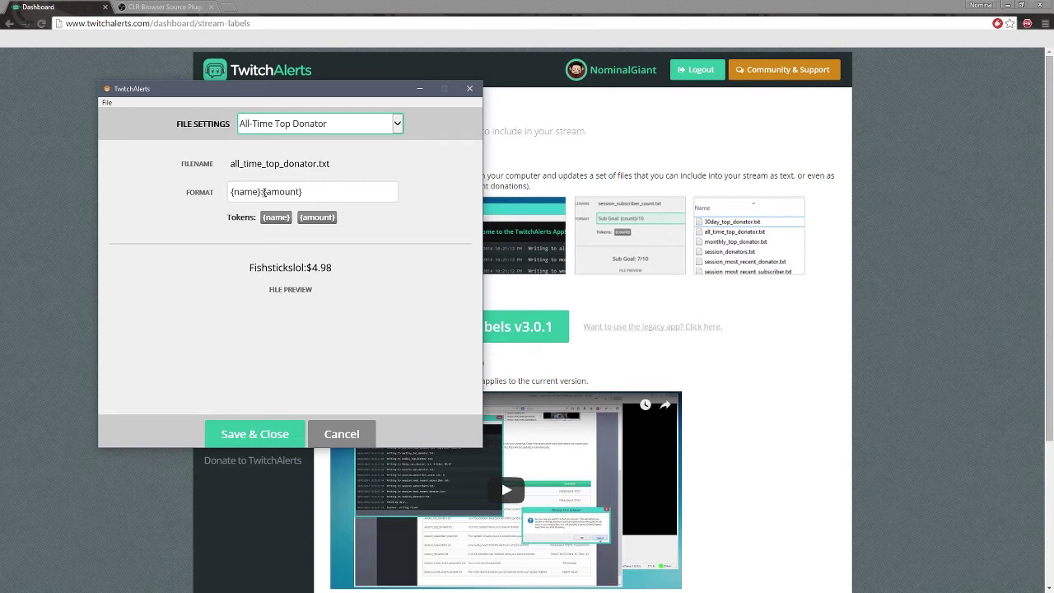
pyautogui.click(399, 126)
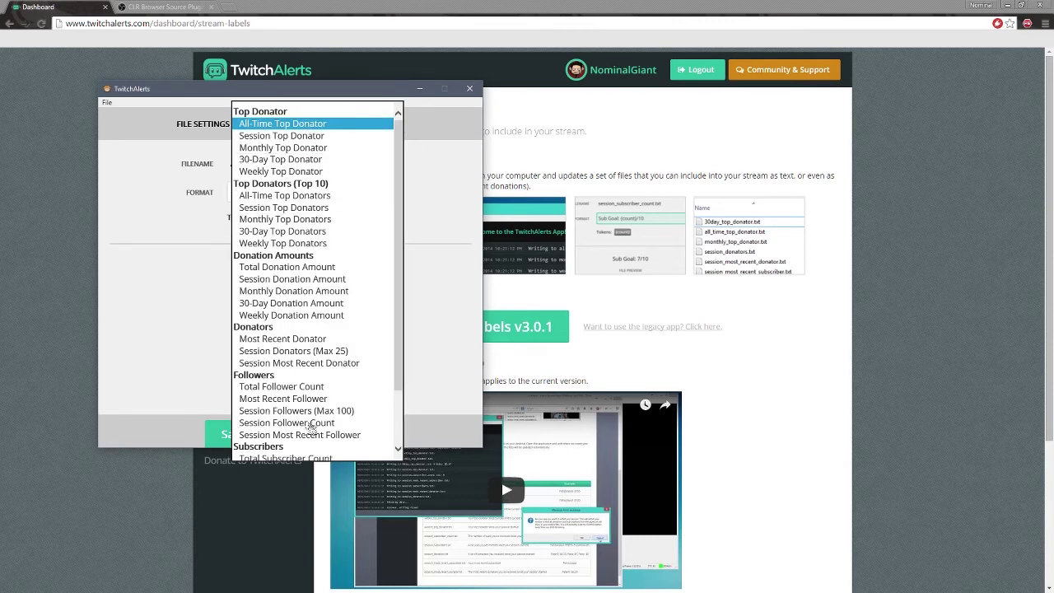
pyautogui.scroll(-2, 327, 420)
pyautogui.scroll(2, 327, 419)
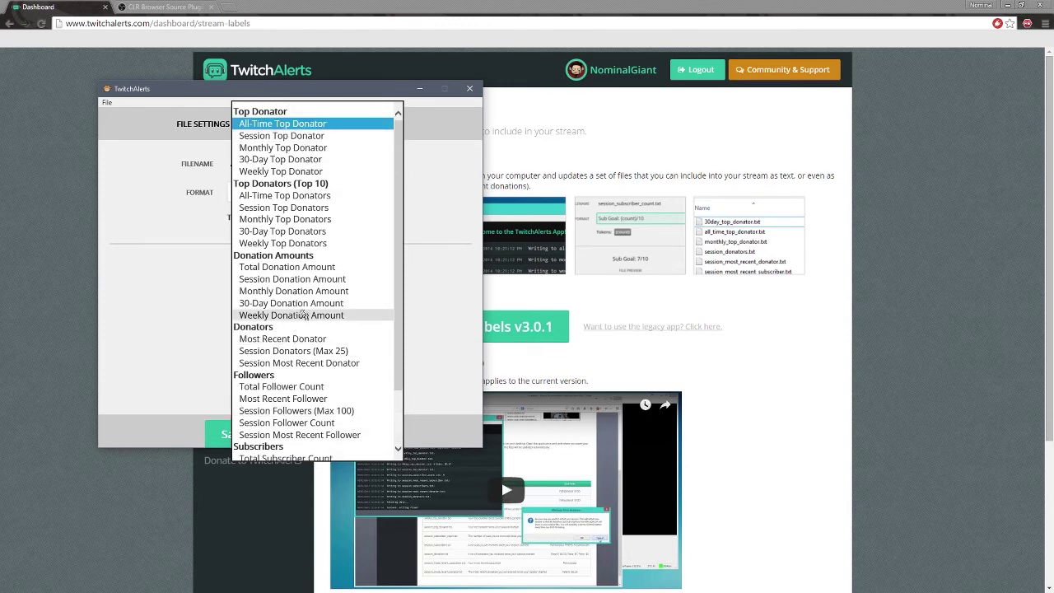
pyautogui.scroll(-2, 308, 238)
pyautogui.click(180, 287)
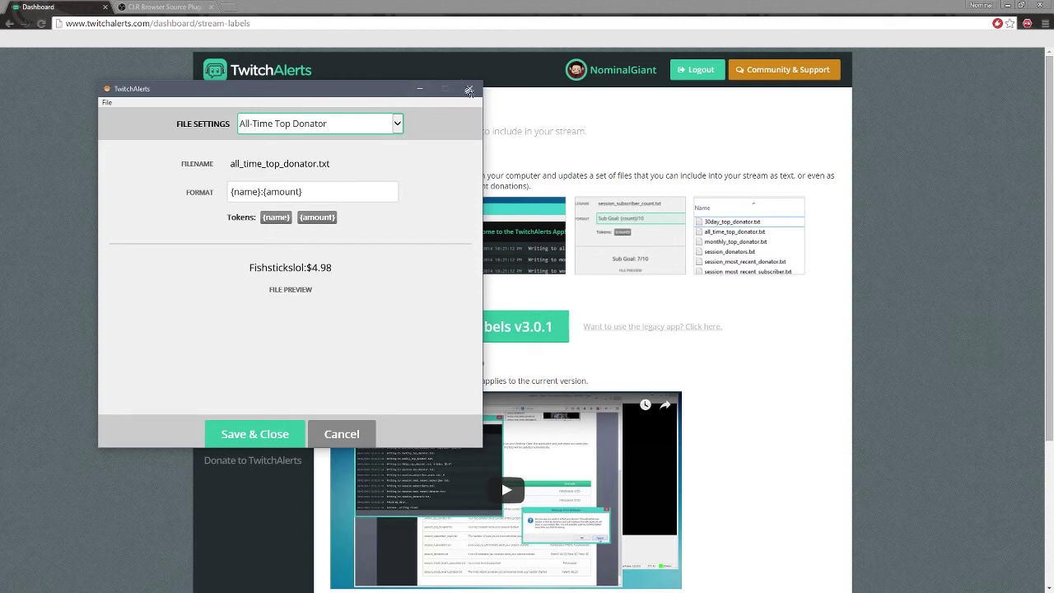
pyautogui.click(397, 124)
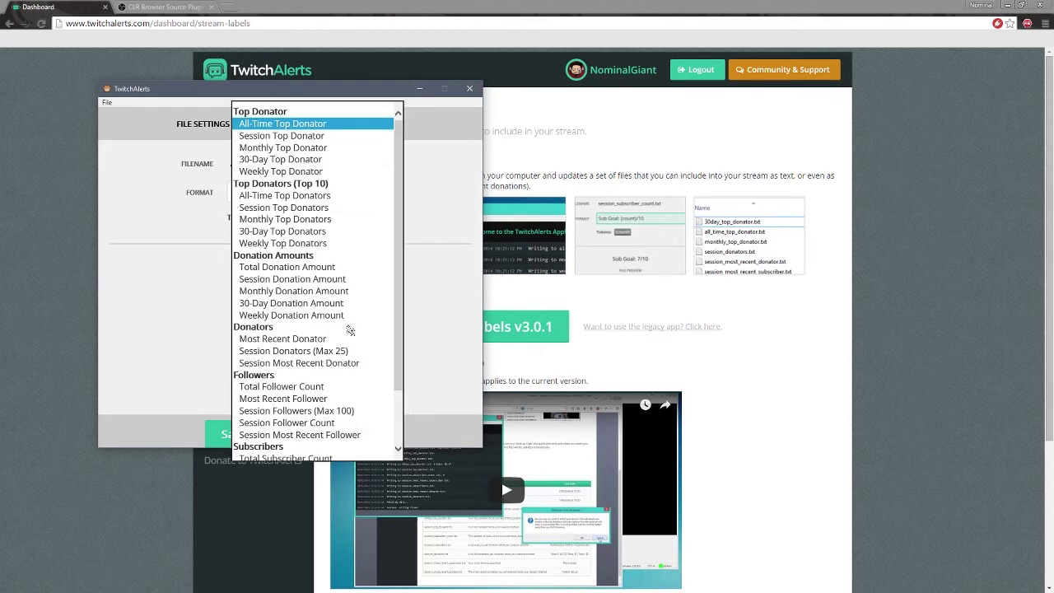
pyautogui.click(448, 151)
pyautogui.click(469, 88)
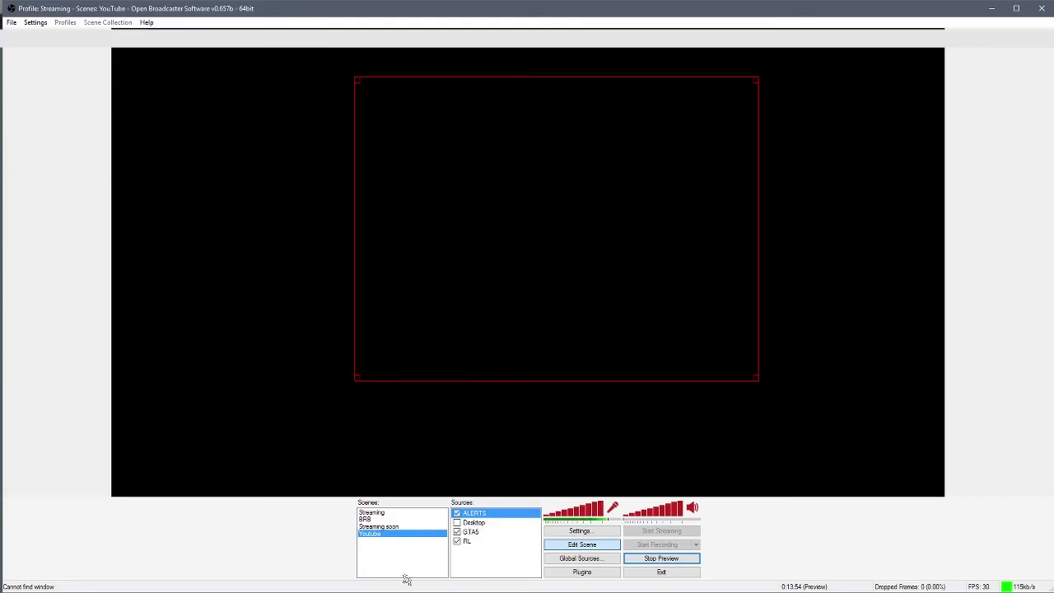
pyautogui.rightClick(462, 561)
pyautogui.moveTo(483, 562)
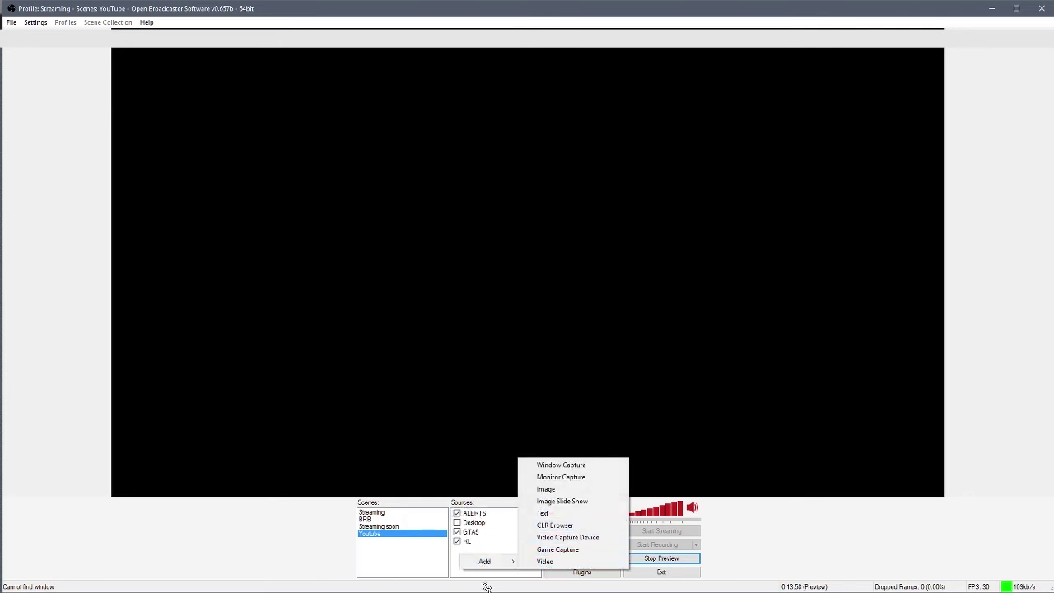
pyautogui.click(460, 574)
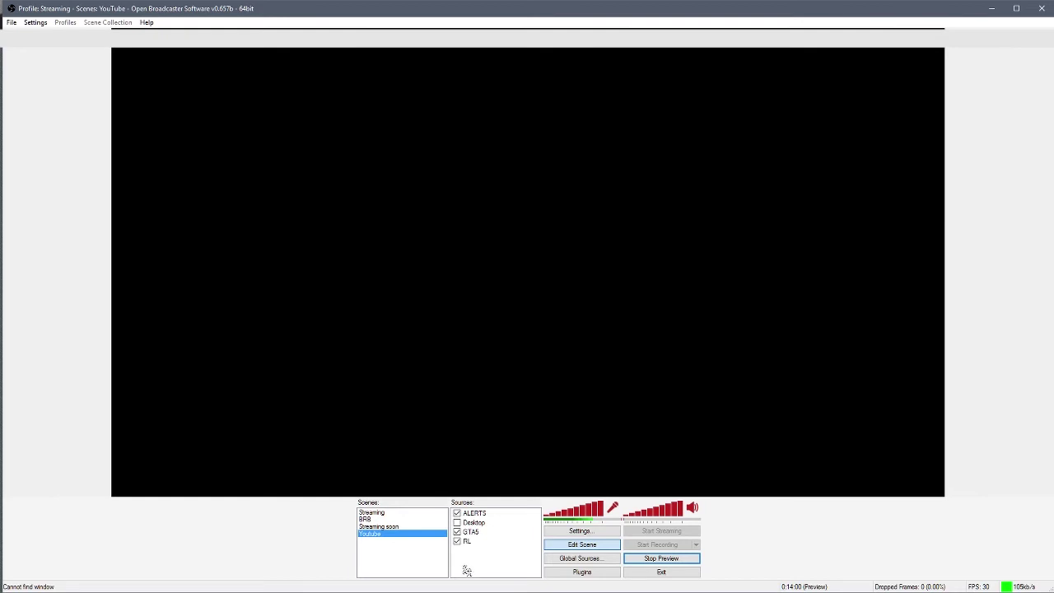
# - Start adding a Text source named Top Donation to the Youtube scene, bringing up its text settings
pyautogui.rightClick(453, 557)
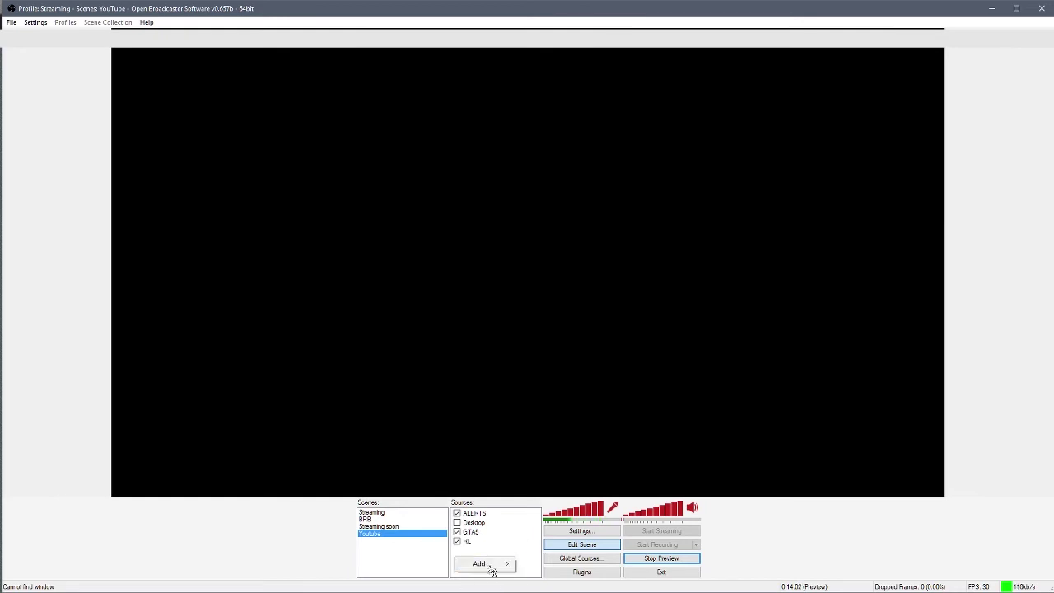
pyautogui.moveTo(494, 564)
pyautogui.click(538, 515)
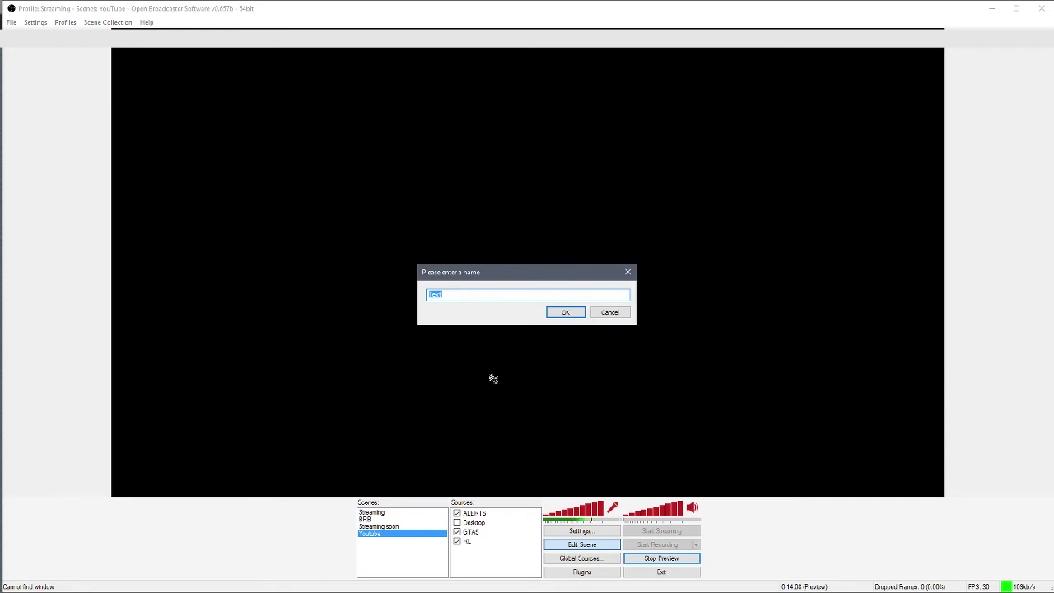
pyautogui.write('Top Don')
pyautogui.write('nation')
pyautogui.click(560, 316)
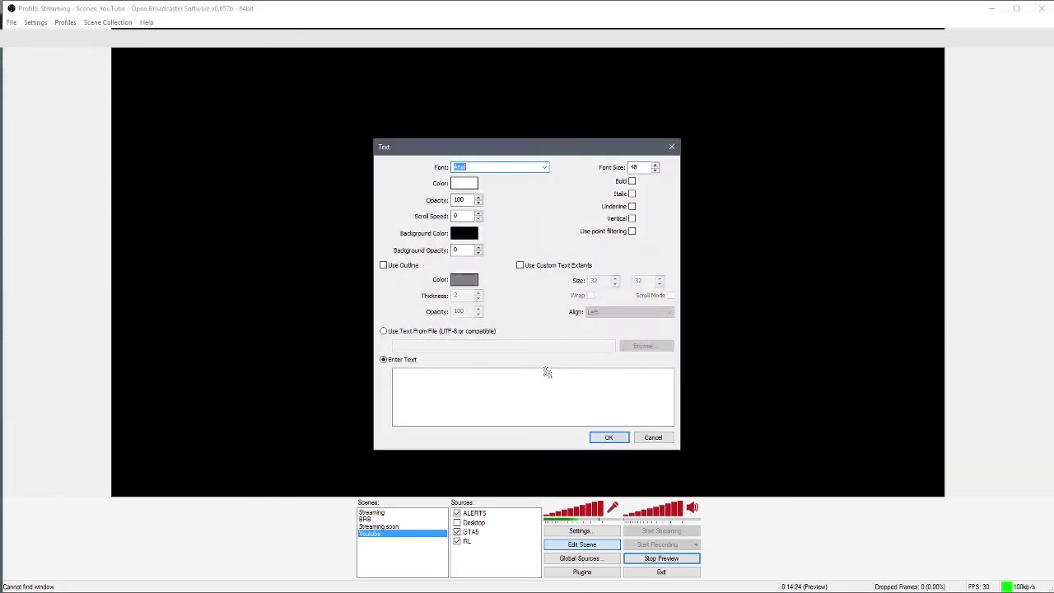
# - Look through the available fonts without changing the font, and set the Top Donation source to use text from a file
pyautogui.click(547, 168)
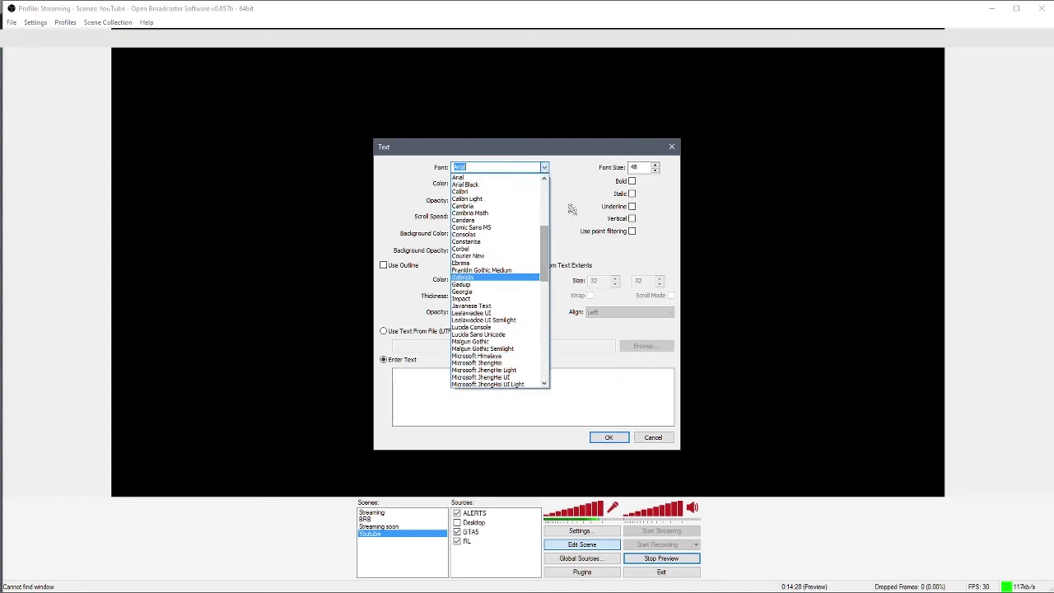
pyautogui.click(568, 212)
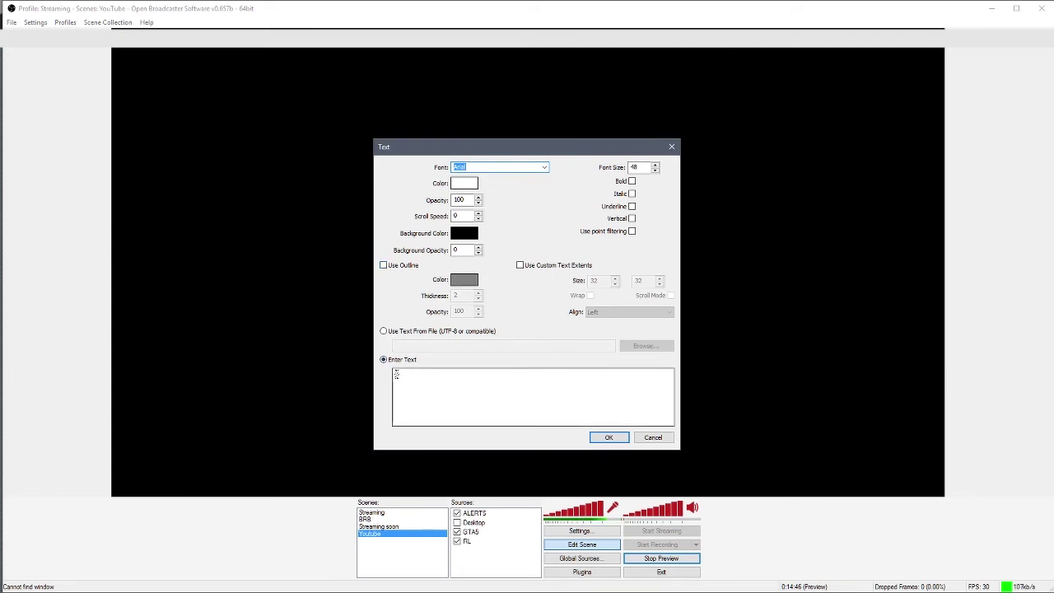
pyautogui.click(383, 331)
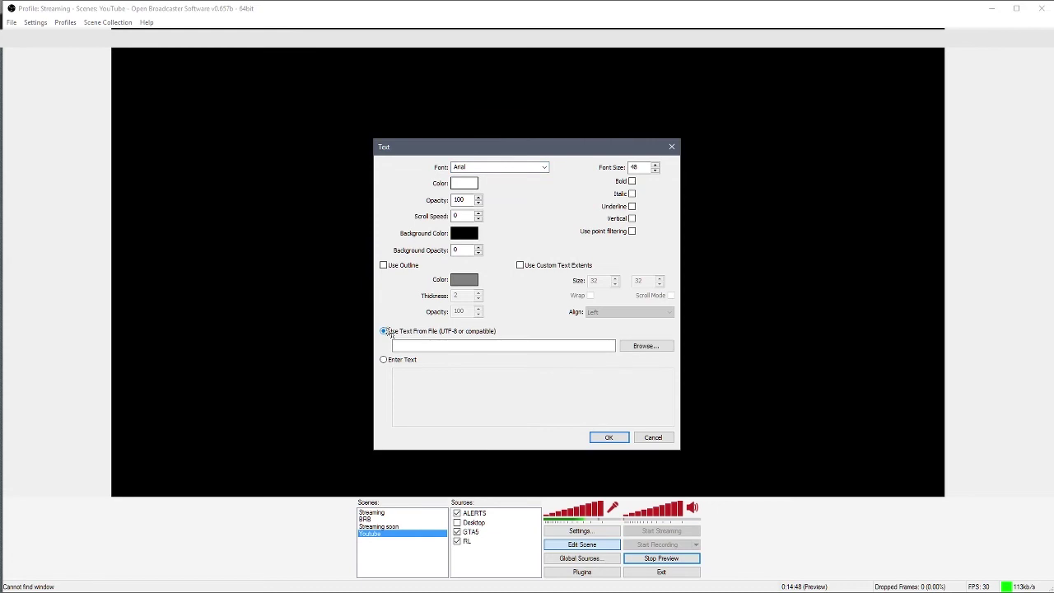
# - Load session_top_donator.txt from the Documents folder as the text file and confirm the Top Donation source's settings
pyautogui.click(634, 348)
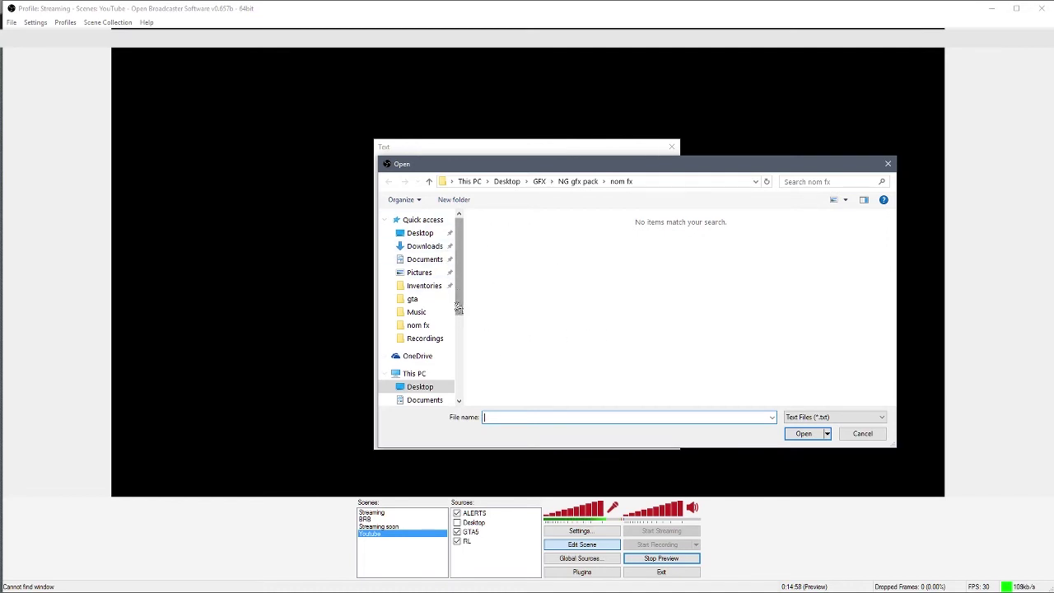
pyautogui.click(439, 401)
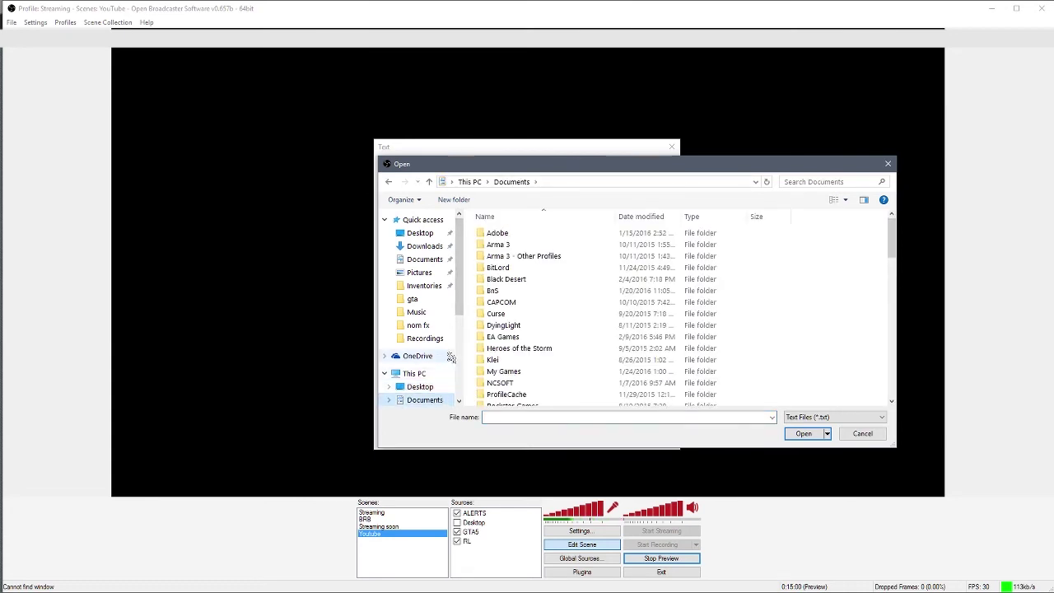
pyautogui.scroll(-8, 526, 329)
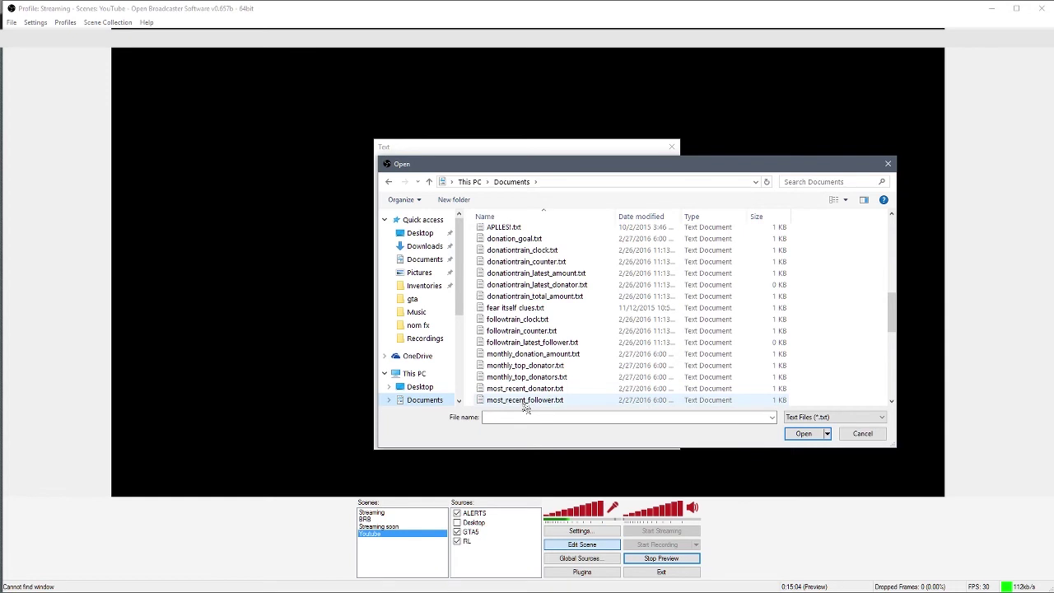
pyautogui.scroll(-1, 523, 382)
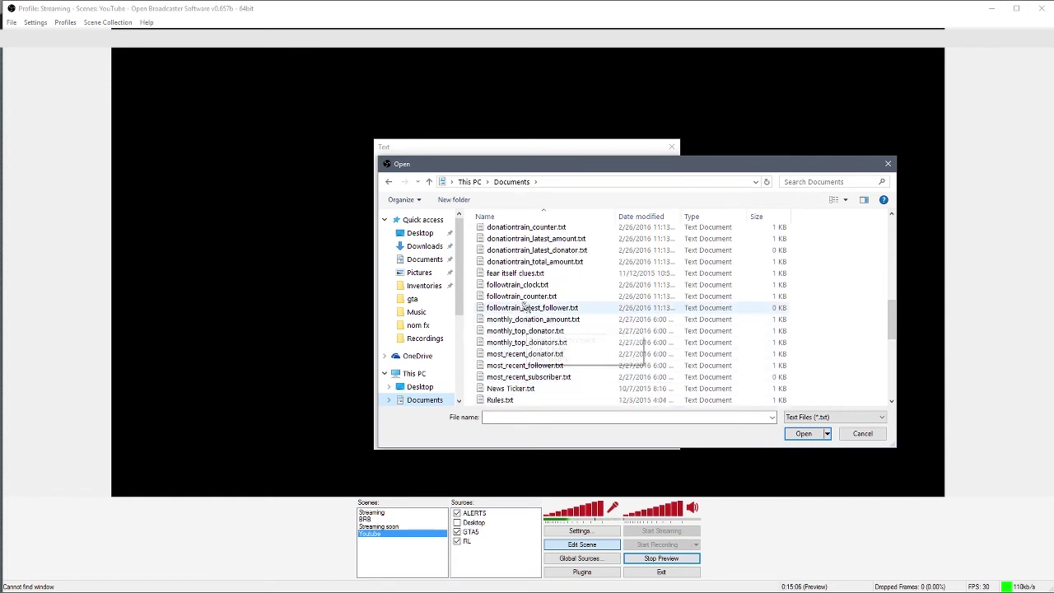
pyautogui.scroll(1, 528, 363)
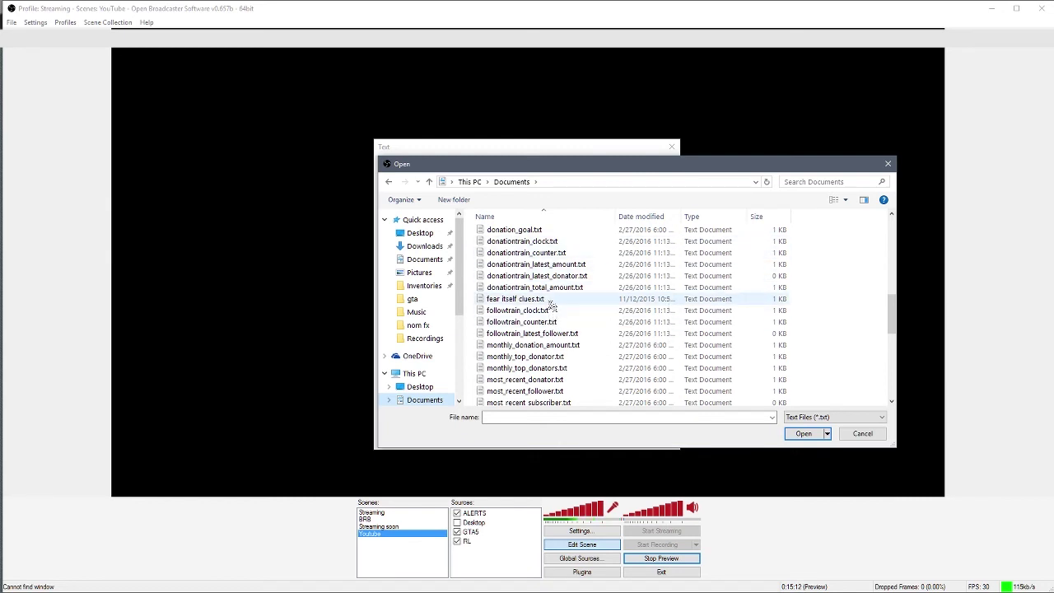
pyautogui.scroll(2, 552, 301)
pyautogui.scroll(1, 552, 302)
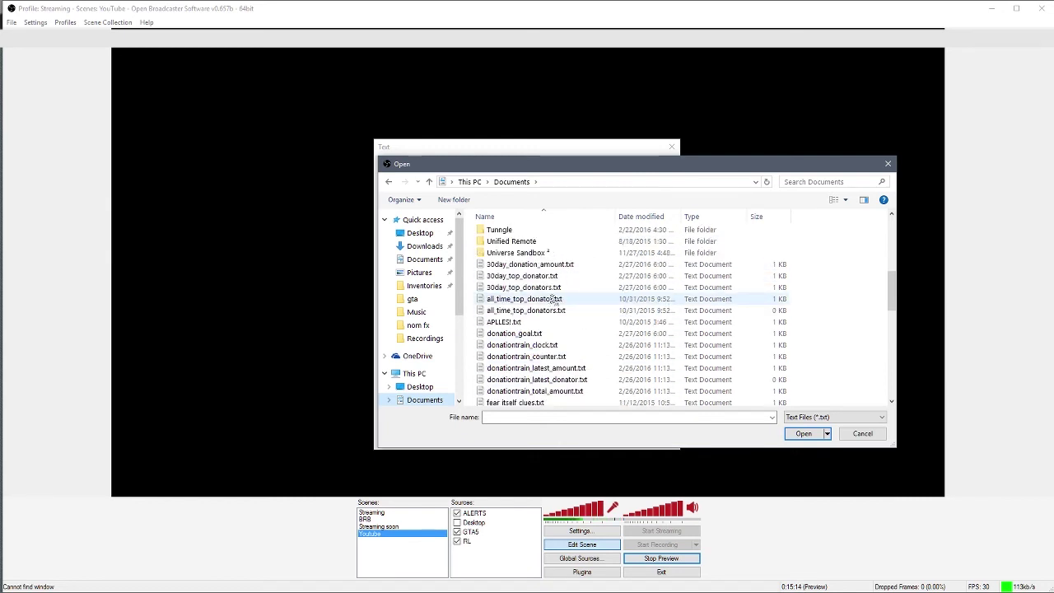
pyautogui.scroll(-6, 553, 301)
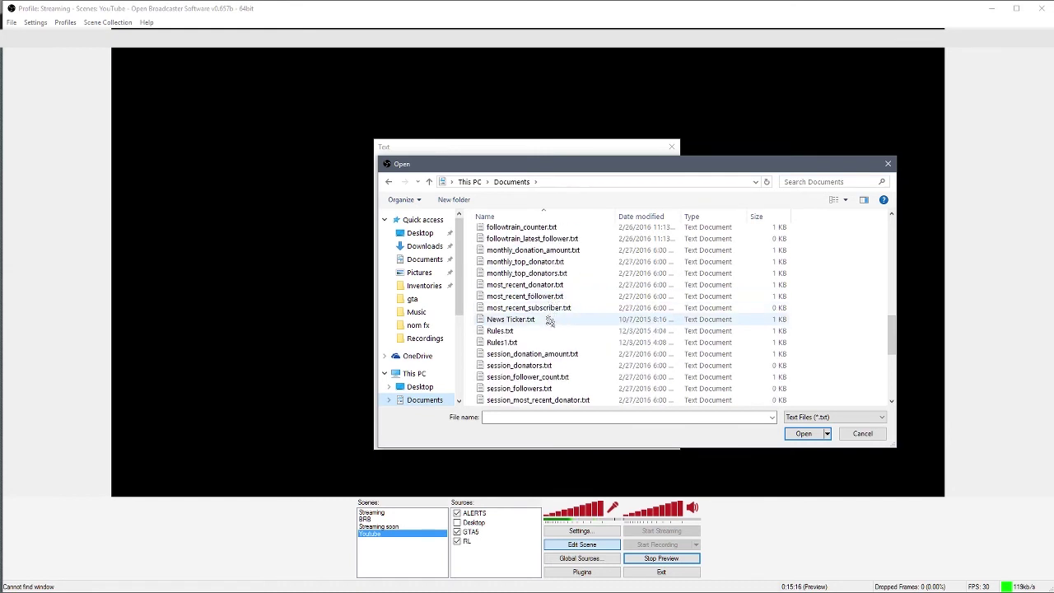
pyautogui.scroll(-2, 569, 343)
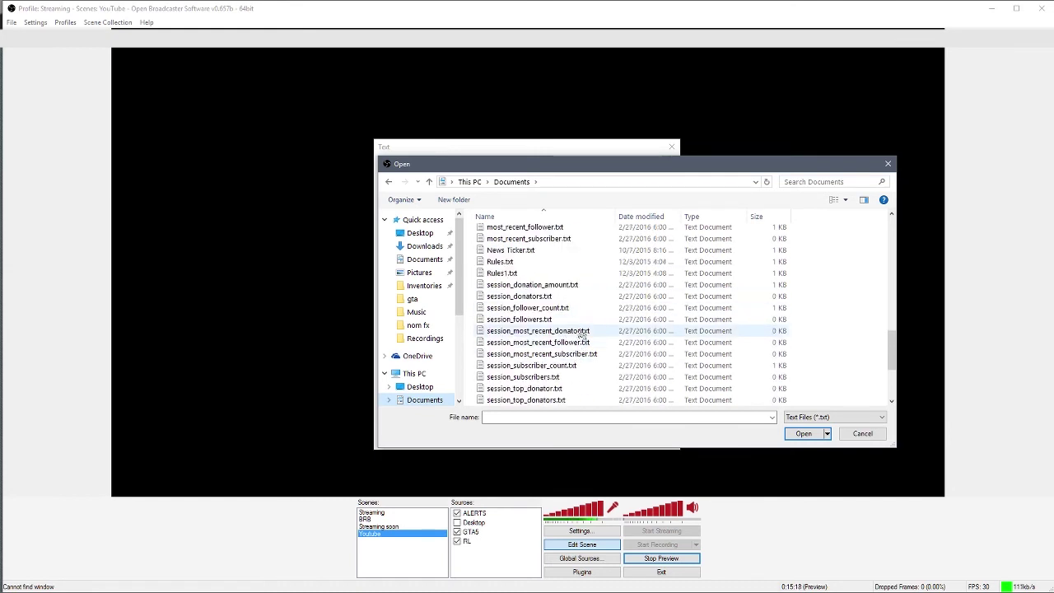
pyautogui.click(578, 389)
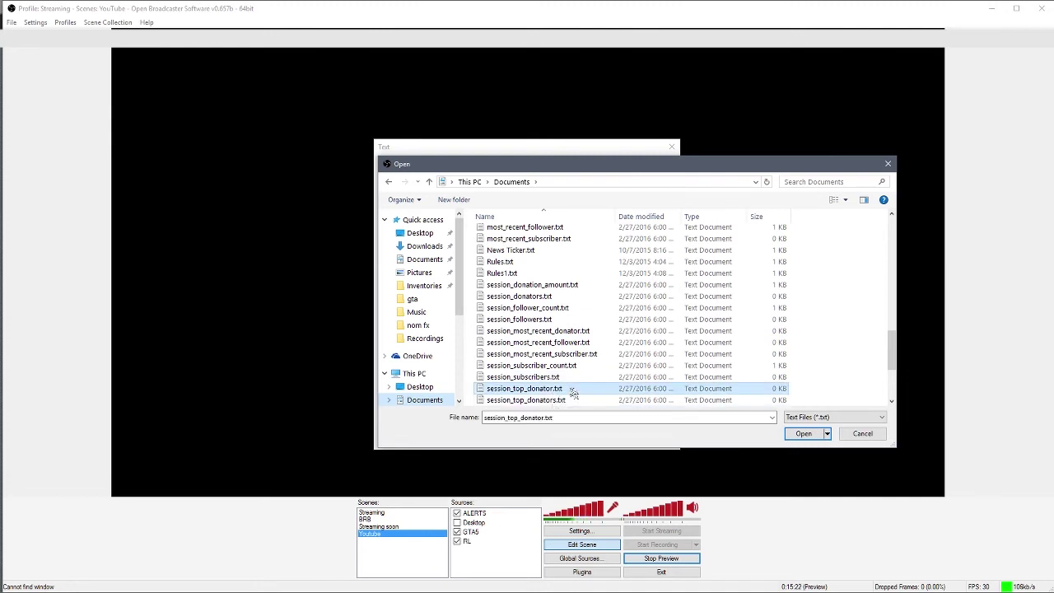
pyautogui.click(802, 433)
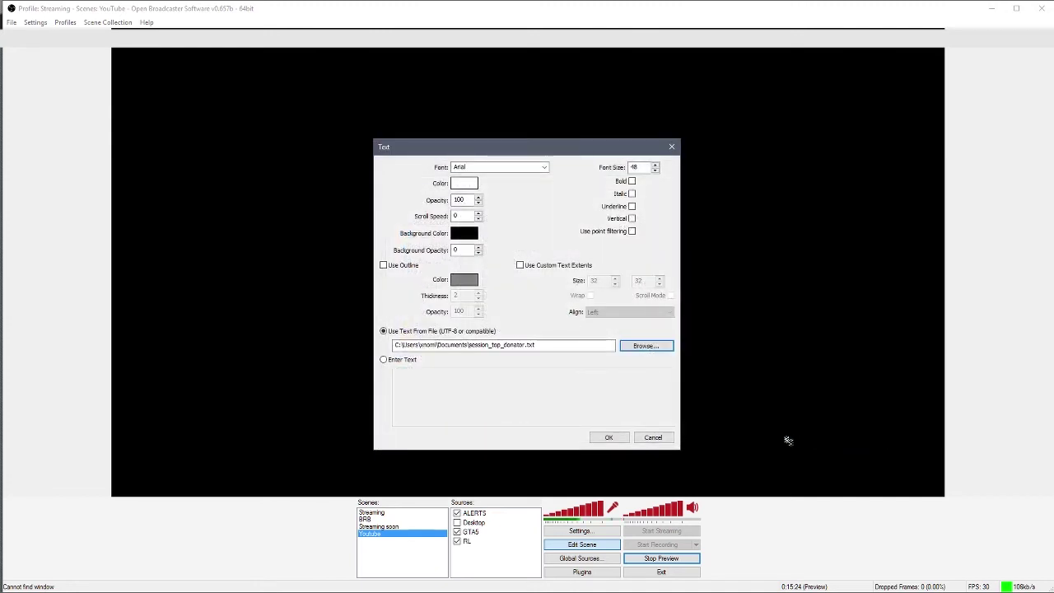
pyautogui.click(609, 437)
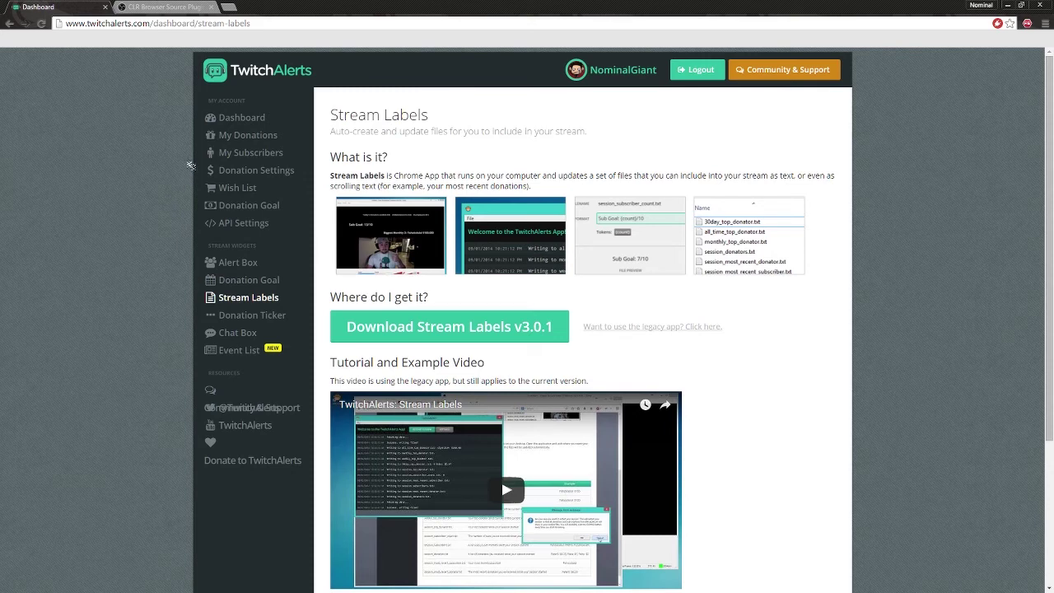
# - On the TwitchAlerts My Donations page, add and save a 1000 USD donation from "Test" with the message "Test test test"
pyautogui.click(279, 136)
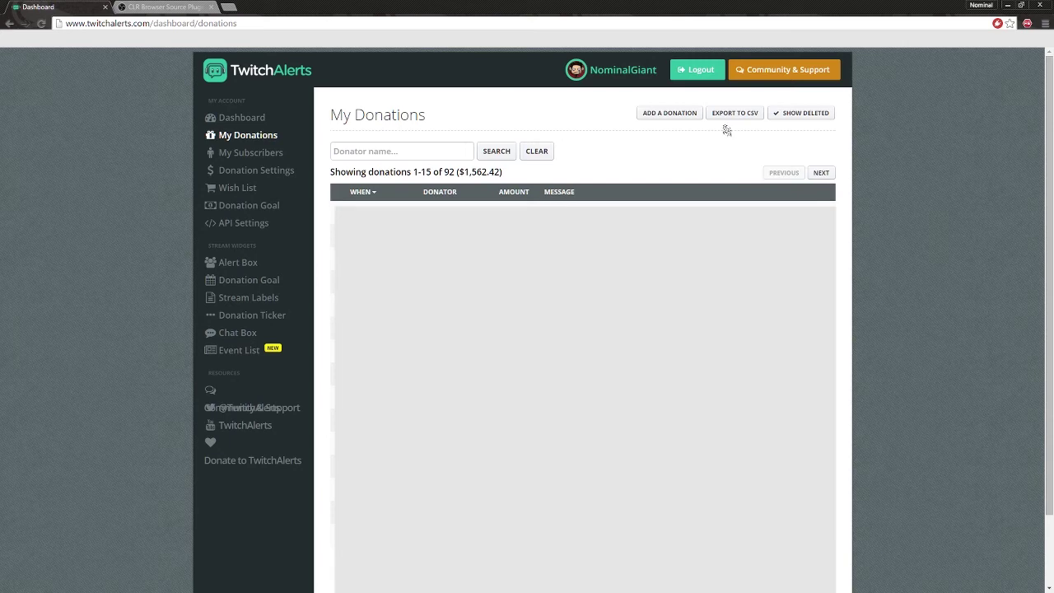
pyautogui.click(666, 115)
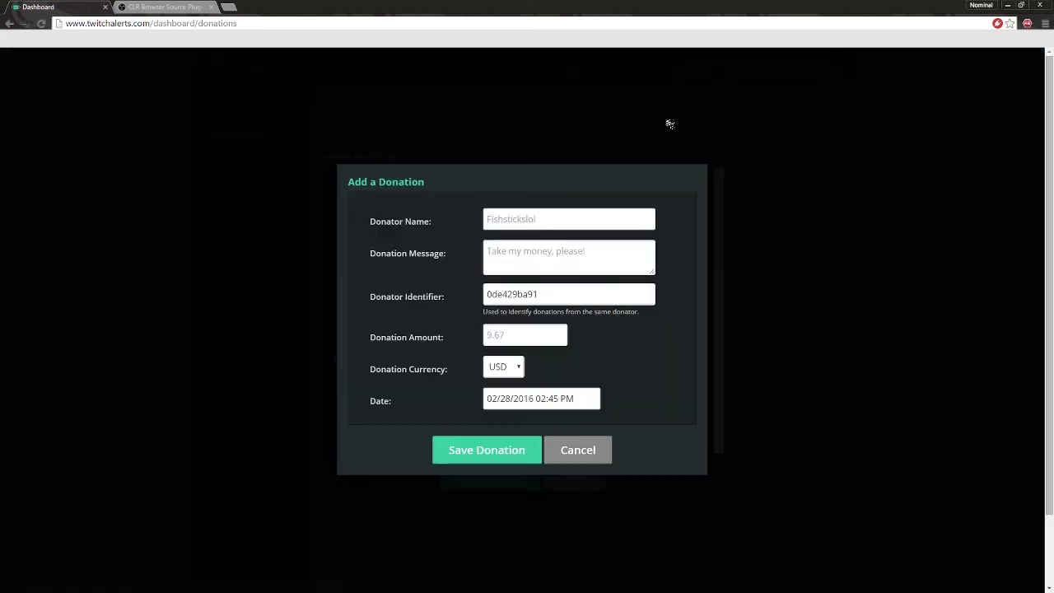
pyautogui.click(553, 218)
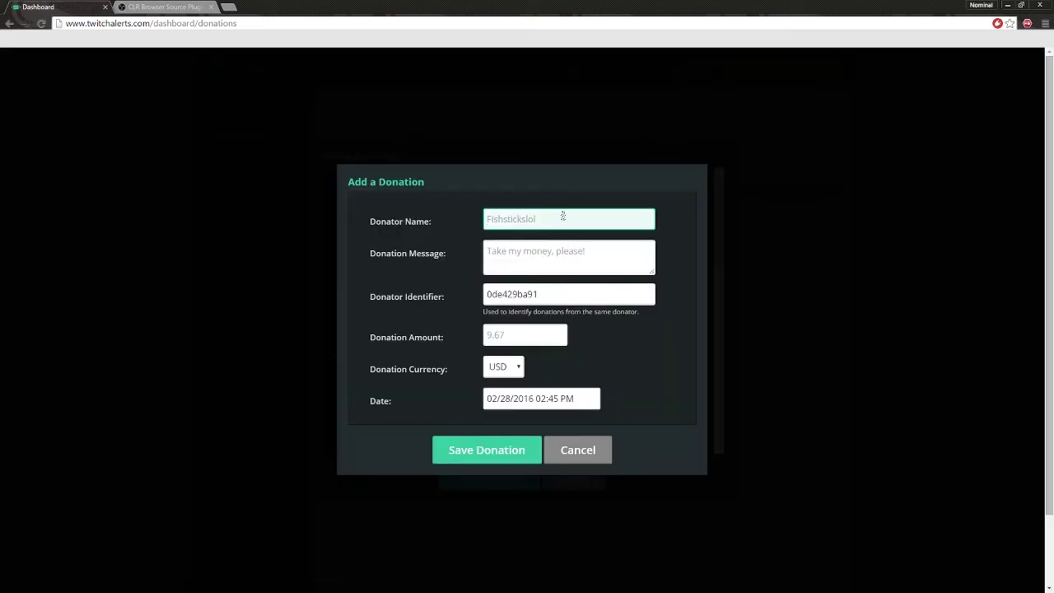
pyautogui.write('Test')
pyautogui.click(518, 334)
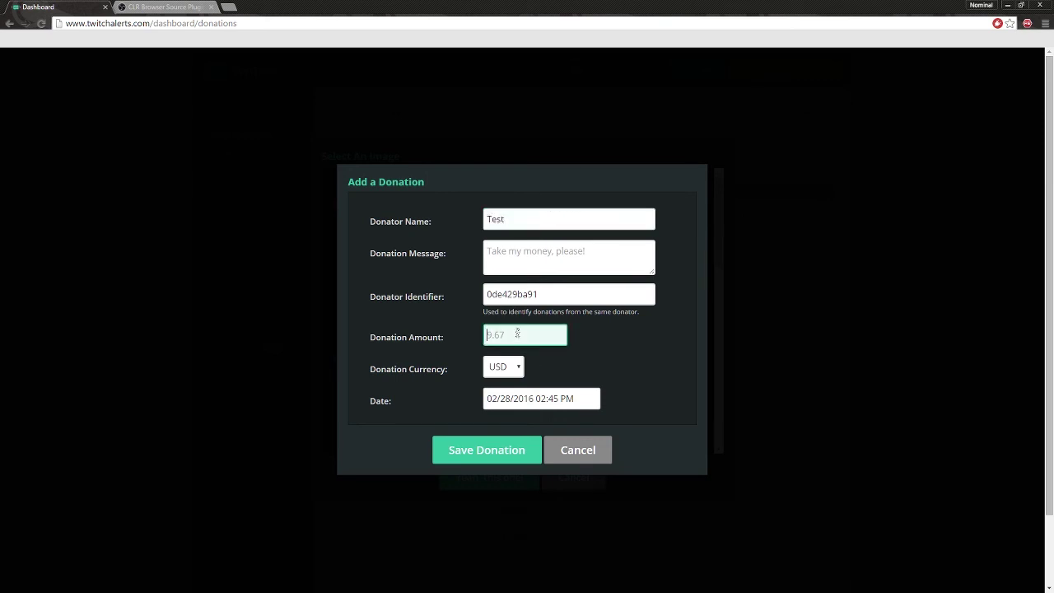
pyautogui.write('1000')
pyautogui.click(499, 263)
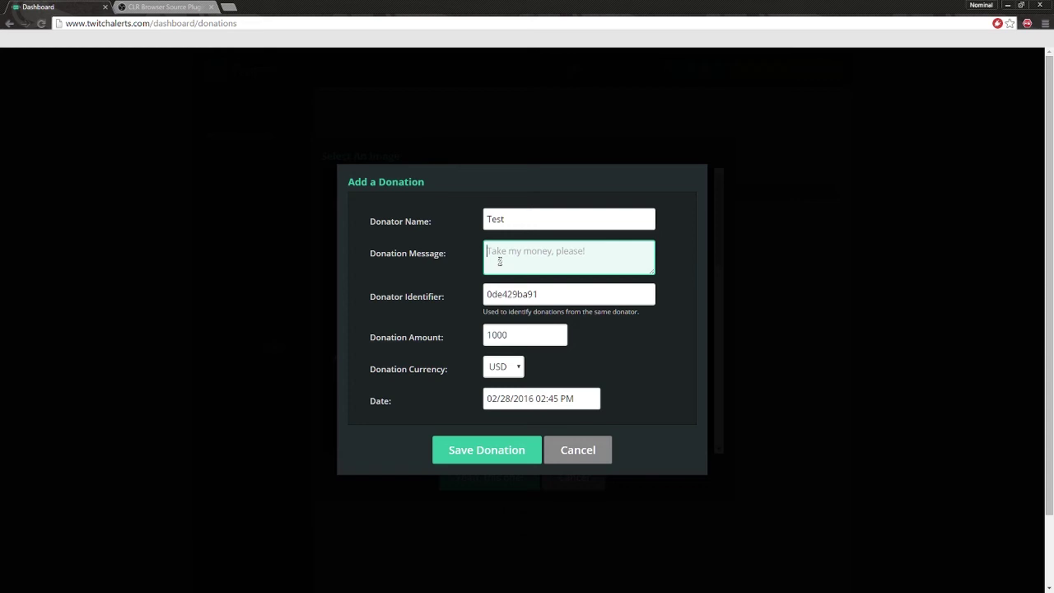
pyautogui.write('Test test test')
pyautogui.click(505, 454)
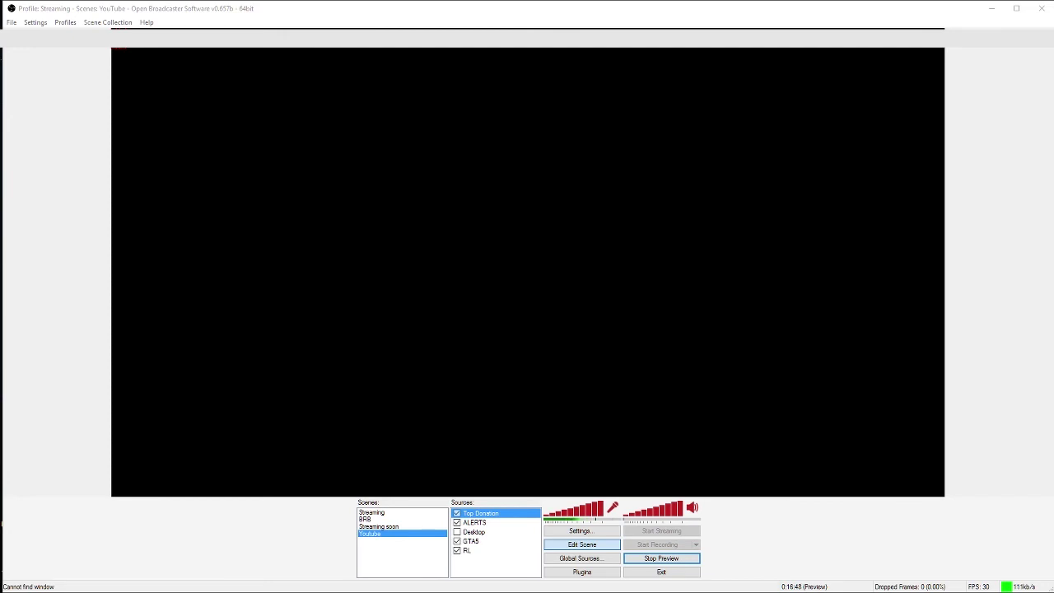
# - Switch back to OBS and open the properties of the Top Donation source
pyautogui.click(456, 516)
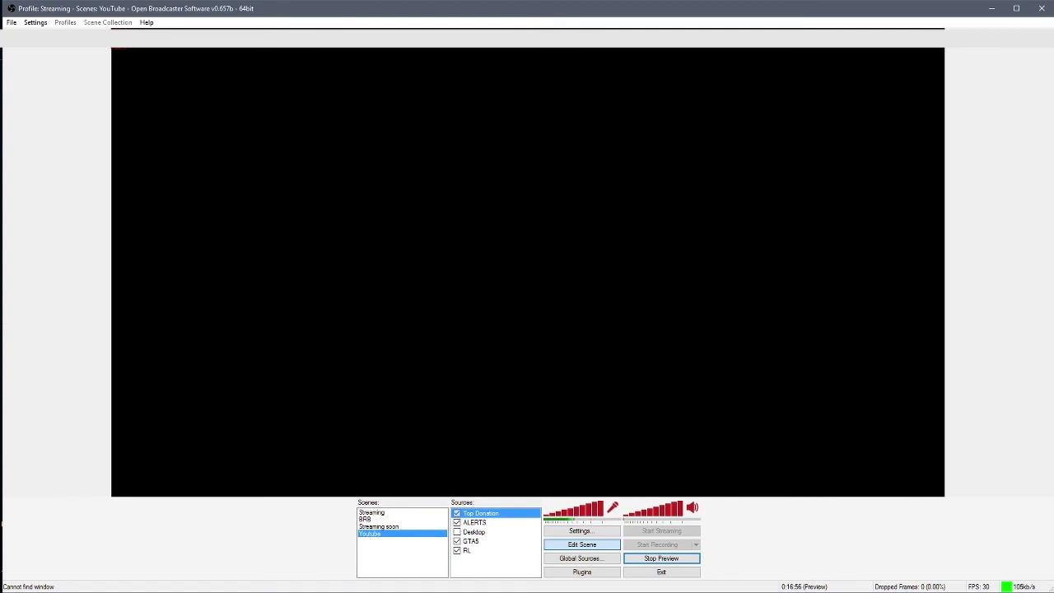
pyautogui.rightClick(471, 514)
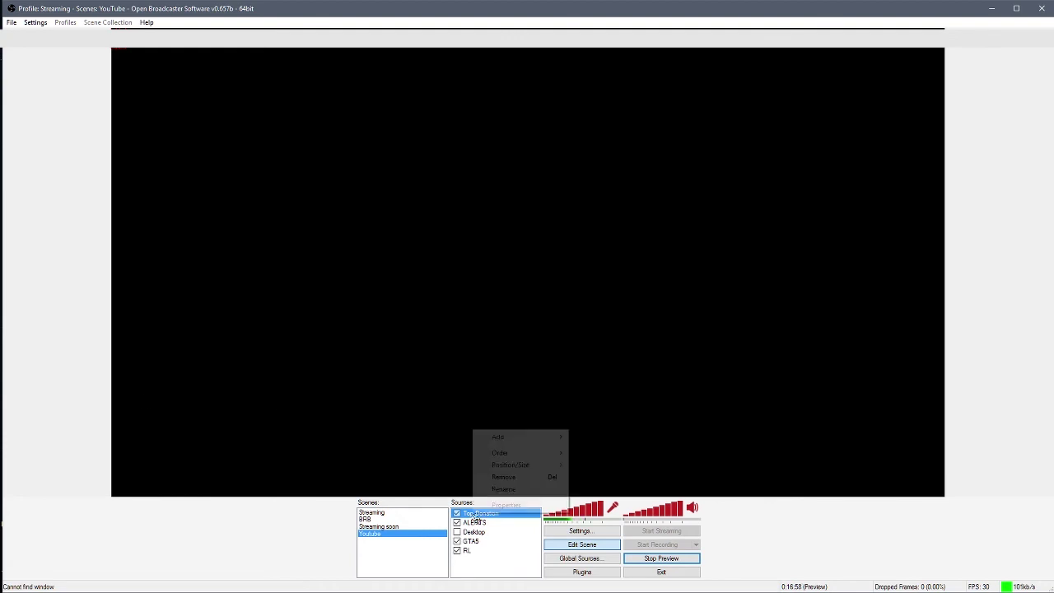
pyautogui.click(484, 508)
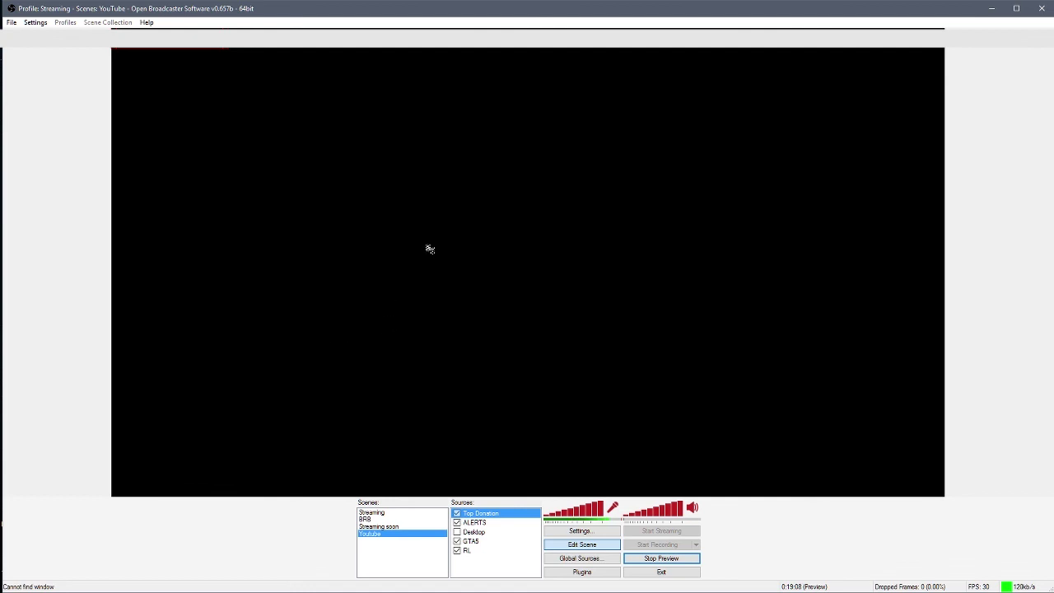
# - Add a Game Capture source to the Youtube scene, keeping the suggested name Game Capture
pyautogui.rightClick(504, 568)
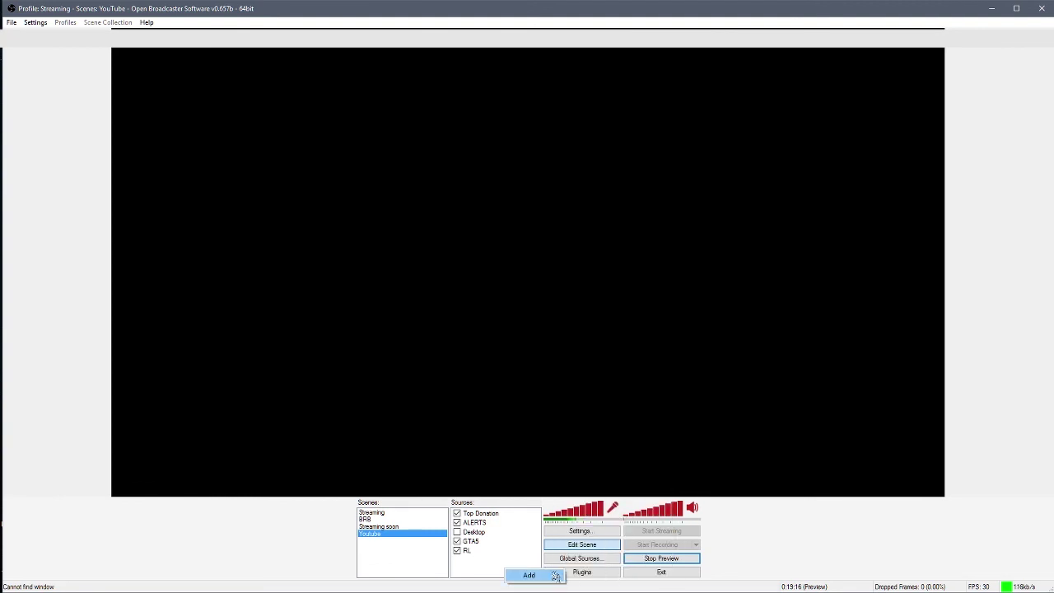
pyautogui.moveTo(555, 574)
pyautogui.click(591, 567)
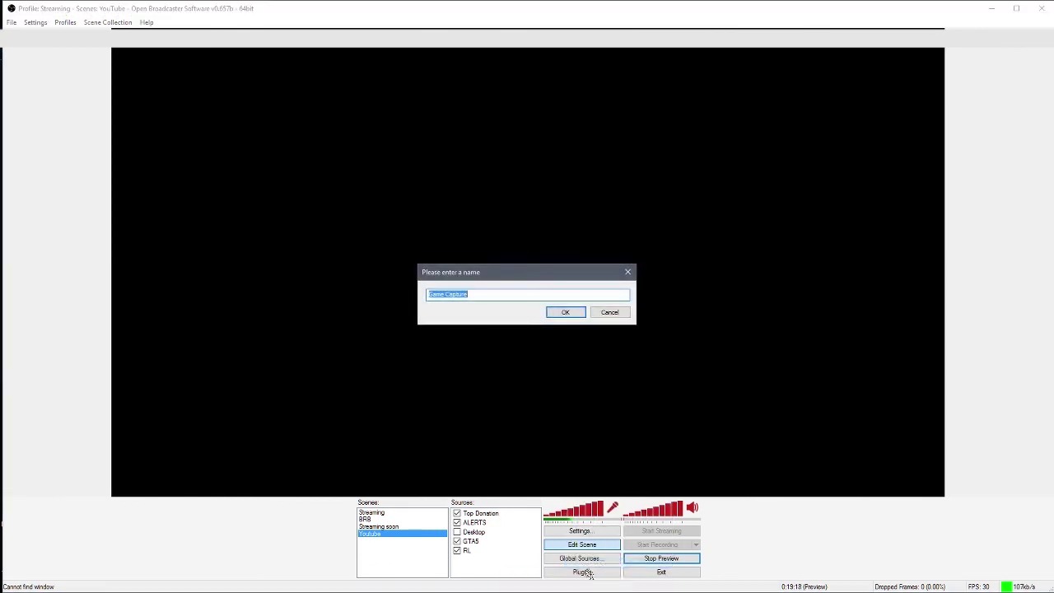
pyautogui.click(566, 313)
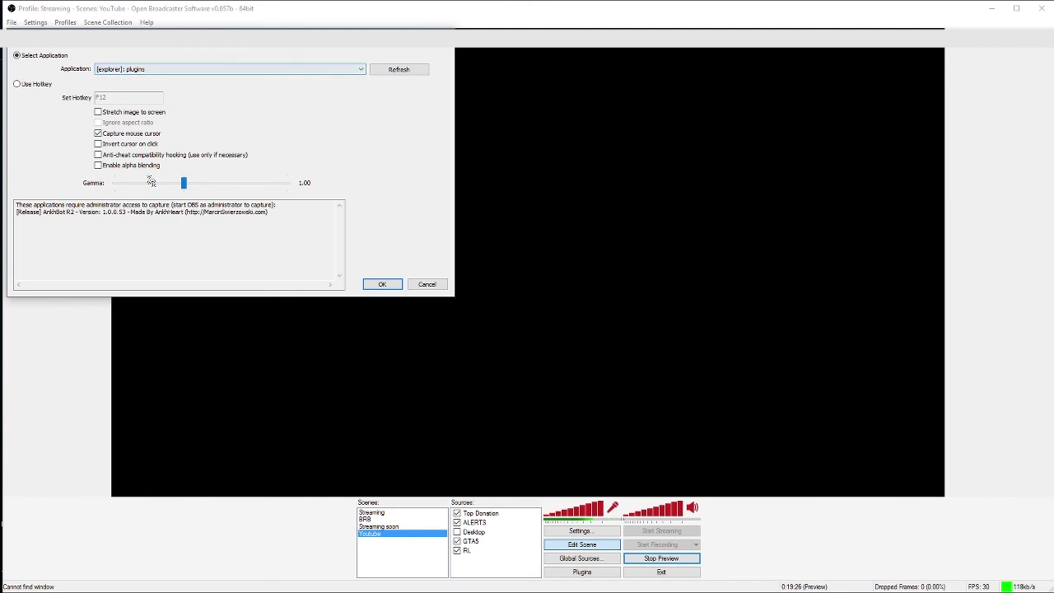
# - Enable stretching the captured image to the screen, toggle mouse cursor capture, and confirm the Game Capture settings
pyautogui.click(98, 111)
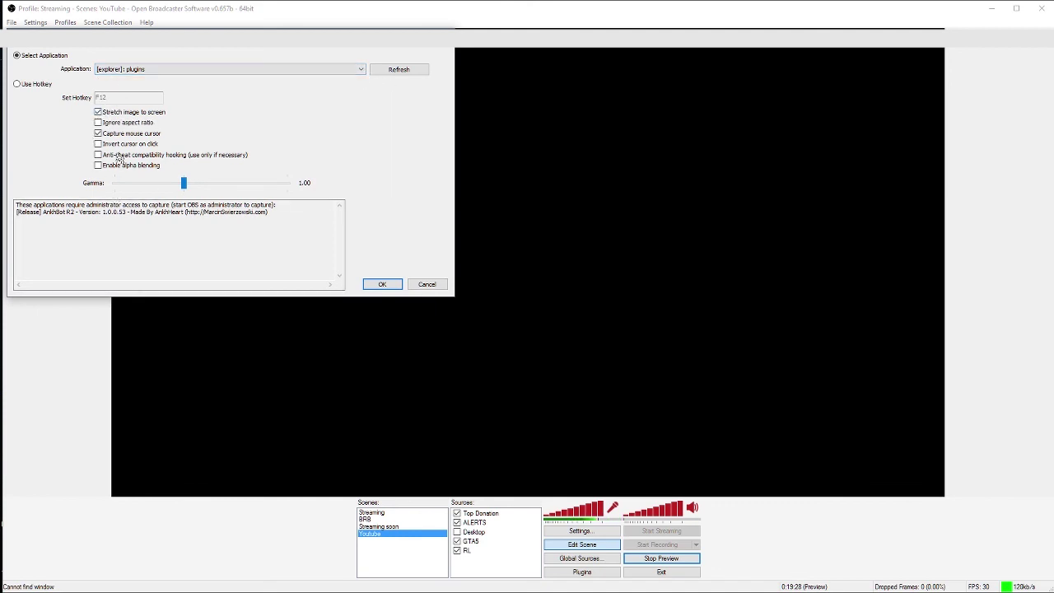
pyautogui.click(97, 133)
pyautogui.click(98, 134)
pyautogui.click(98, 134)
pyautogui.click(383, 285)
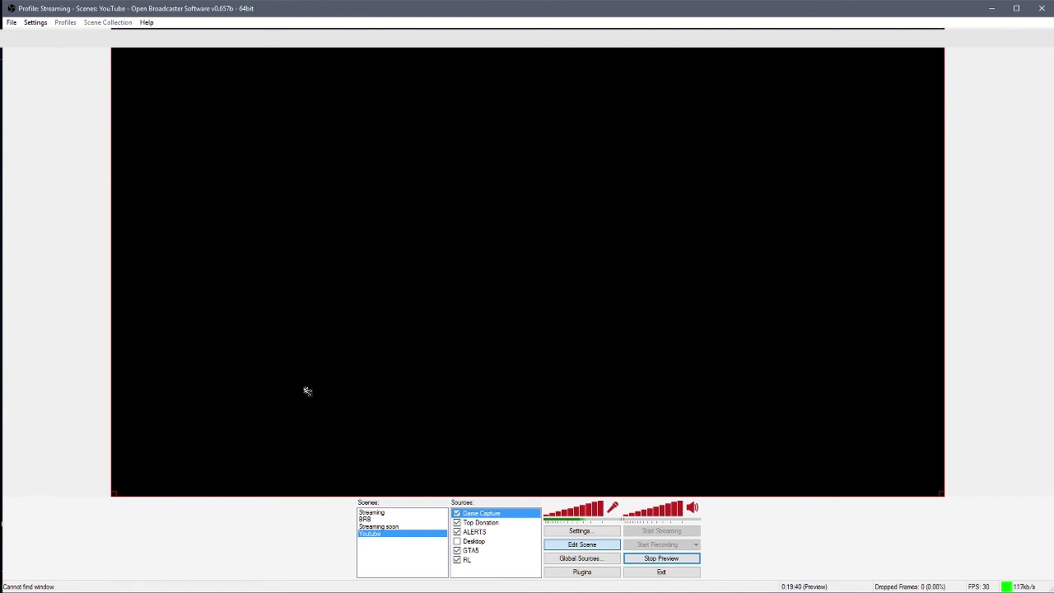